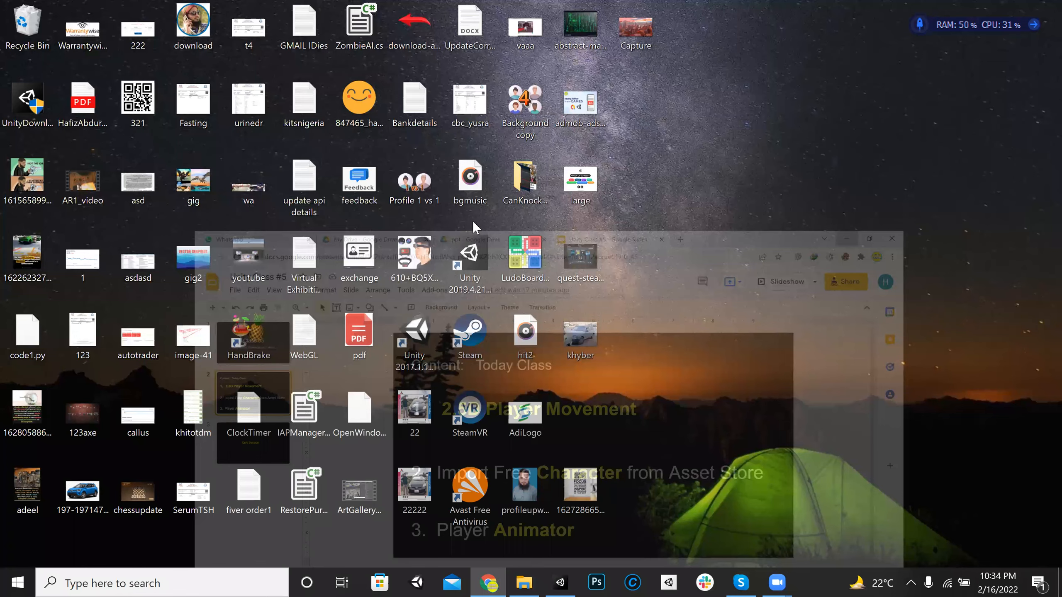
# Switch to Unity and examine the Player sphere and its surroundings in the existing GamePlay scene.
pyautogui.hotkey('alt', 'Tab')
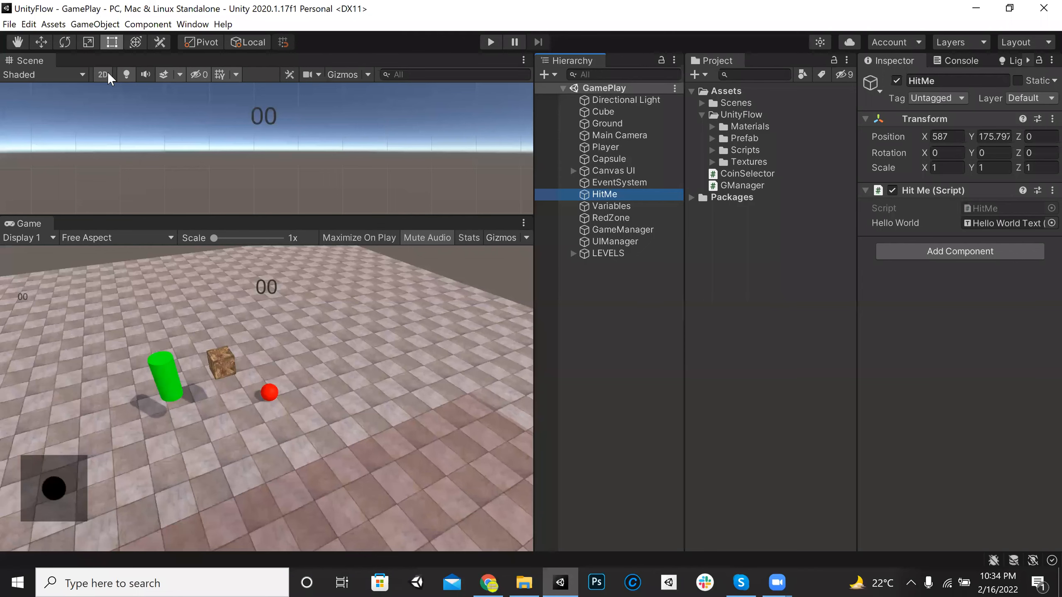
pyautogui.doubleClick(619, 148)
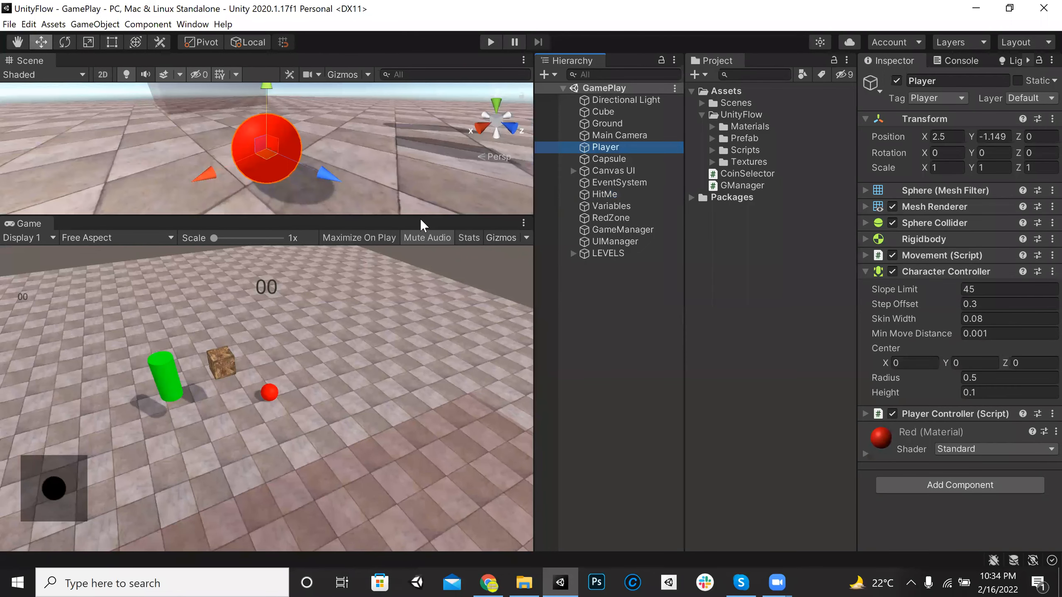
pyautogui.moveTo(414, 216); pyautogui.dragTo(347, 389)
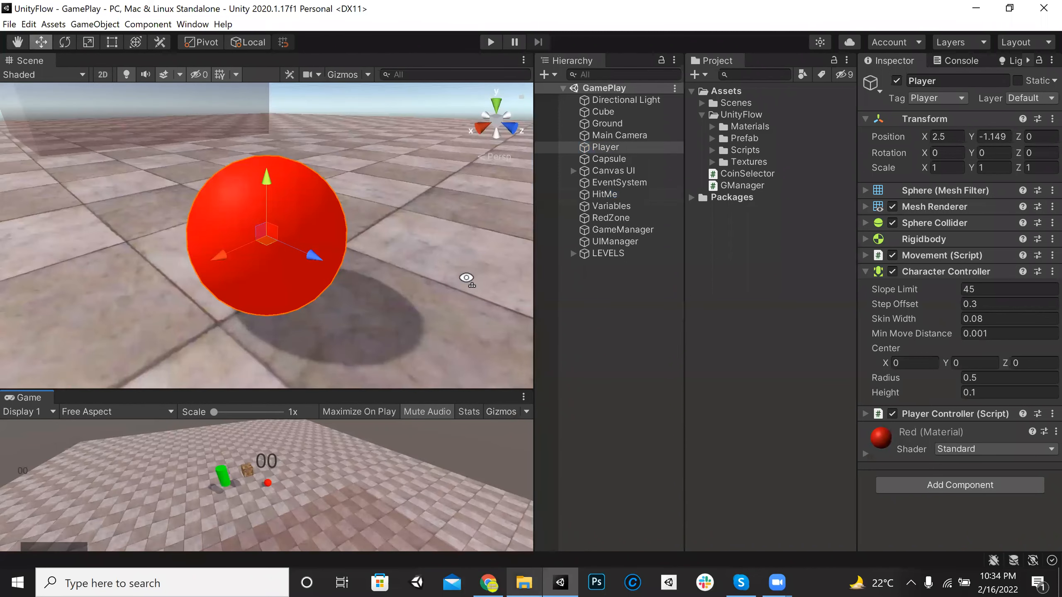
pyautogui.scroll(-10, 406, 311)
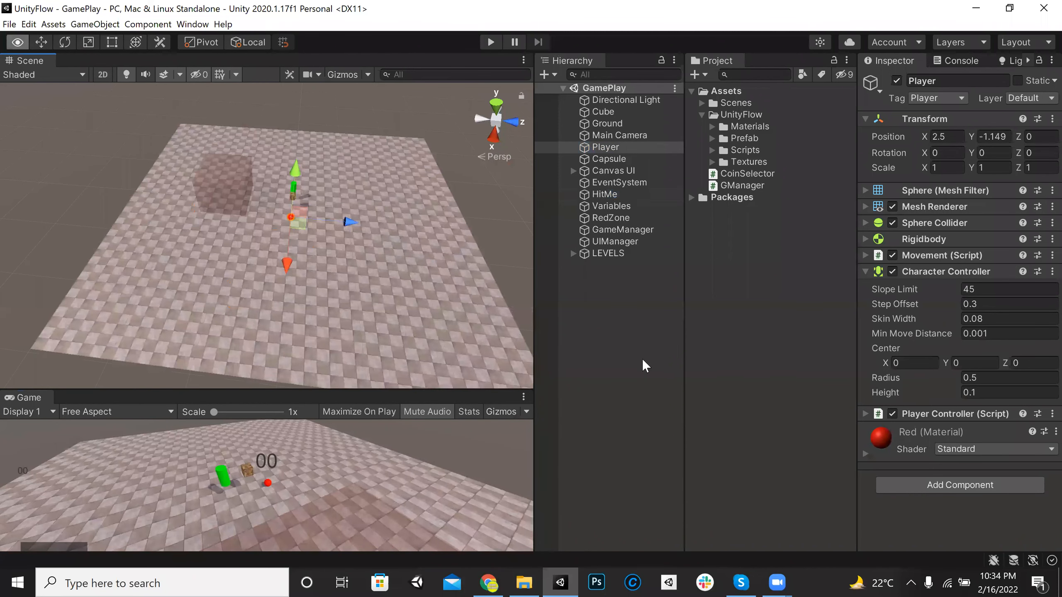
pyautogui.click(642, 359)
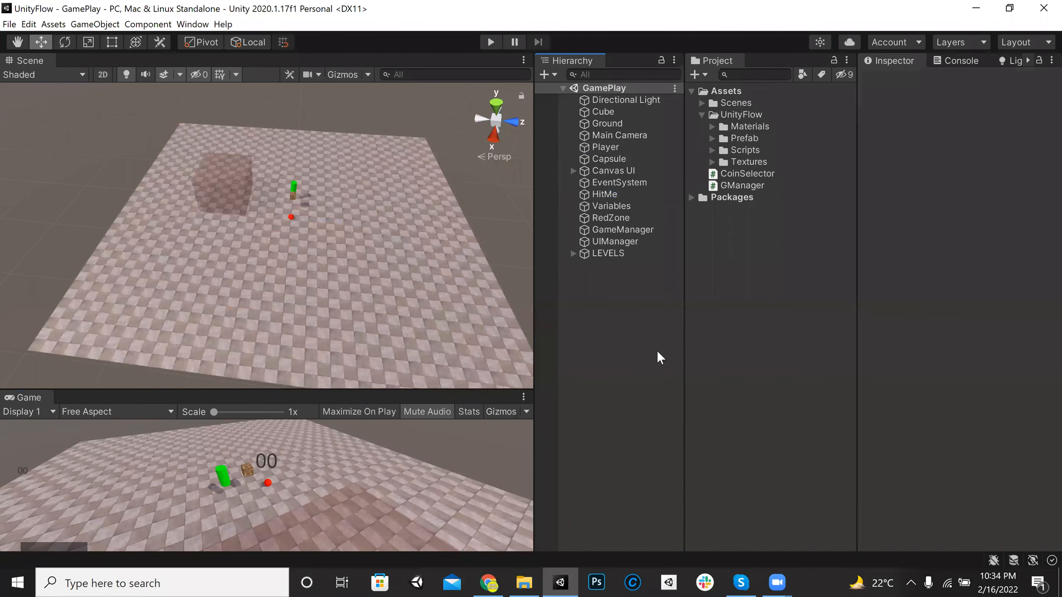
# Create a folder named 2.5D Game inside the project's Assets folder.
pyautogui.click(700, 113)
pyautogui.rightClick(716, 96)
pyautogui.click(647, 107)
pyautogui.write('2')
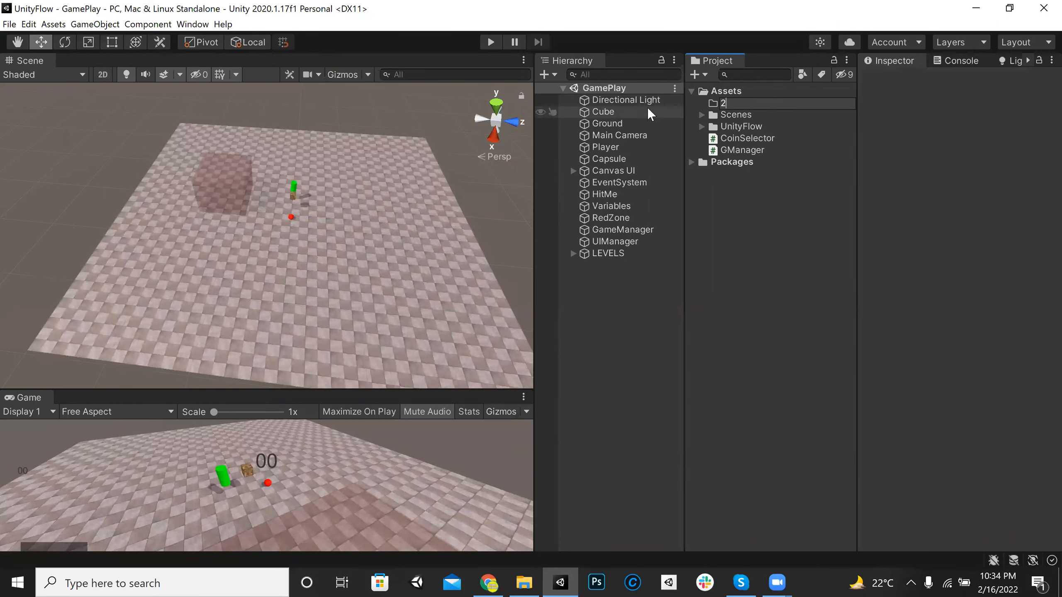
pyautogui.write('.5D Game')
pyautogui.press('Return')
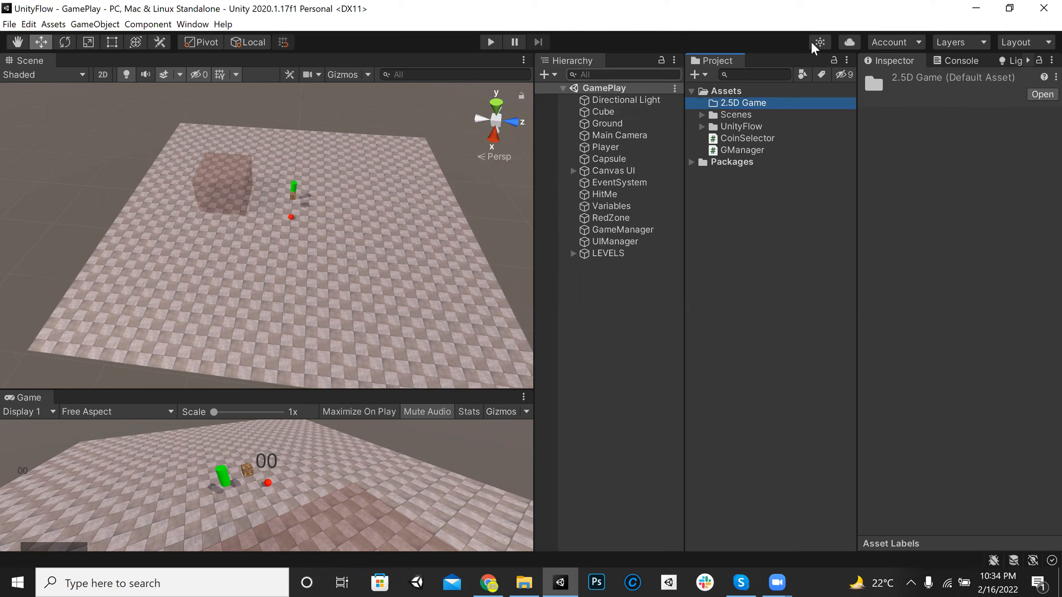
# Create a subfolder named Scene inside the 2.5D Game folder.
pyautogui.rightClick(721, 109)
pyautogui.moveTo(765, 107)
pyautogui.click(660, 106)
pyautogui.write('Scene')
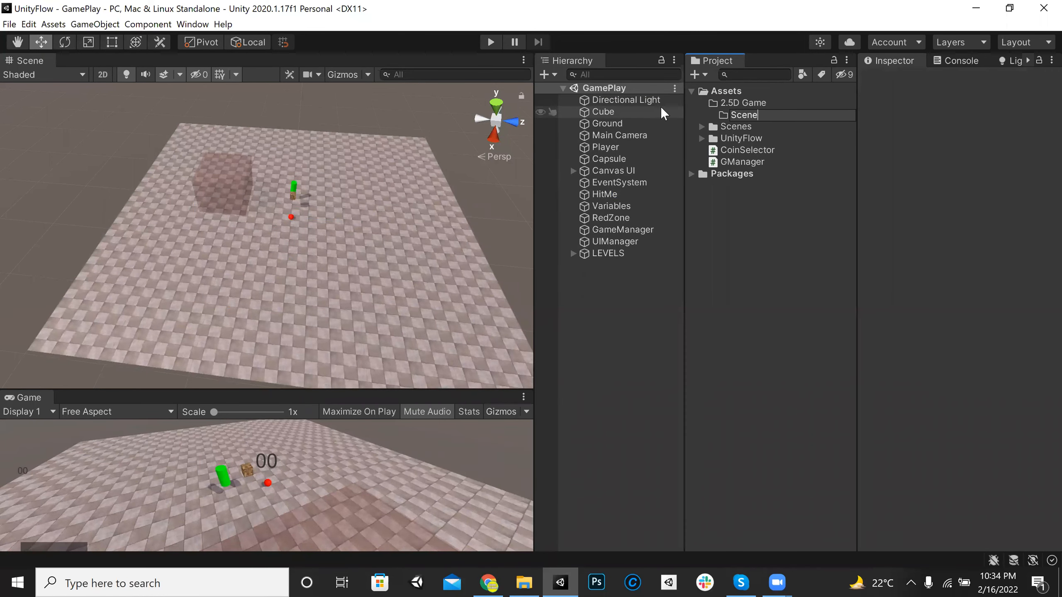
pyautogui.press('Return')
# Create a scene named GamePlay in the Scene subfolder of 2.5D Game and open it.
pyautogui.rightClick(743, 119)
pyautogui.moveTo(761, 127)
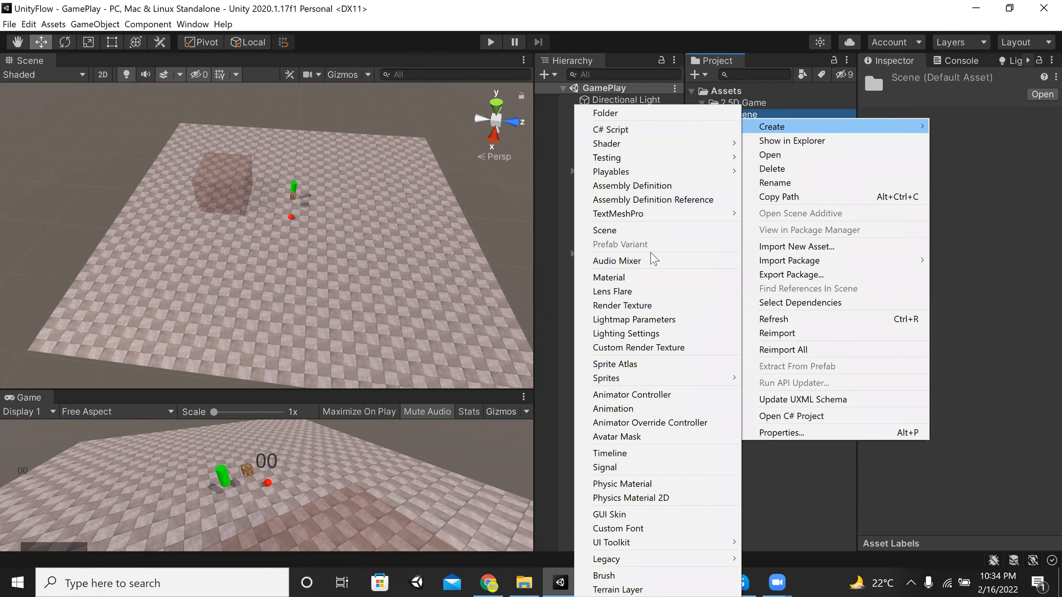
pyautogui.click(653, 231)
pyautogui.write('GamePlay')
pyautogui.press('Return')
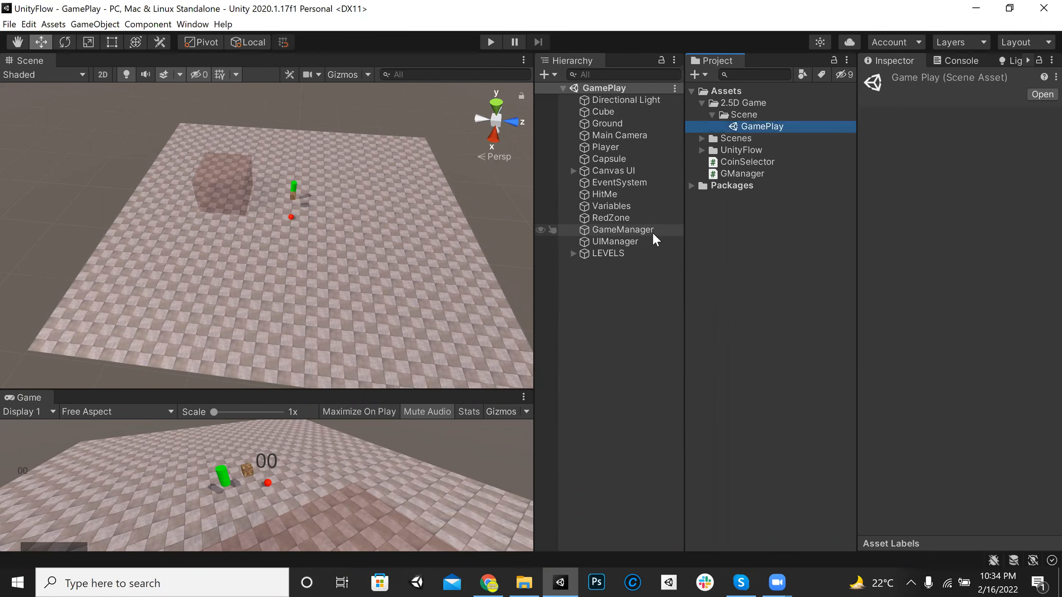
pyautogui.doubleClick(740, 128)
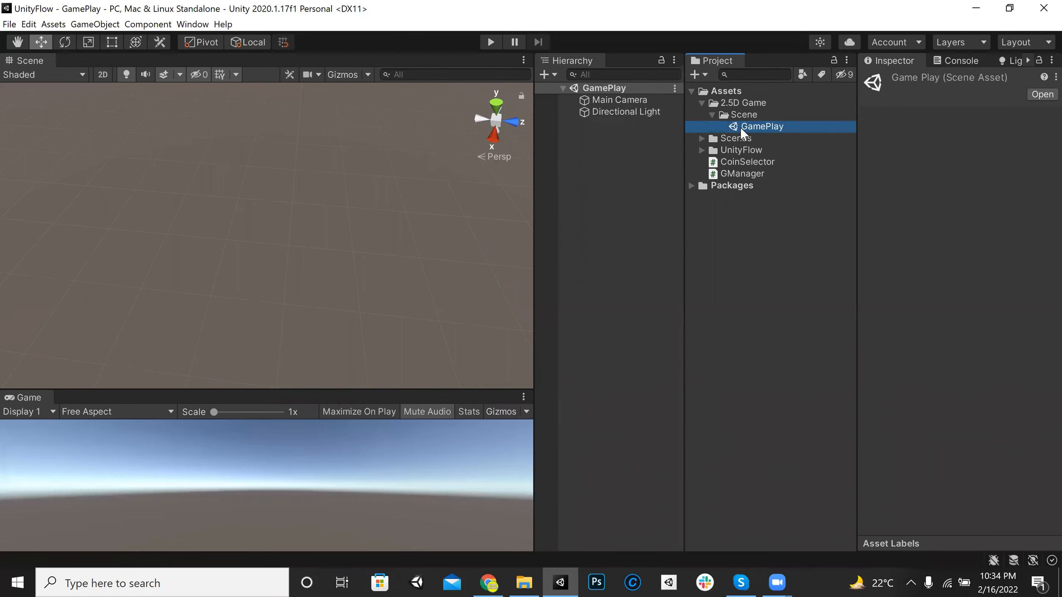
pyautogui.moveTo(421, 390)
pyautogui.mouseDown()
pyautogui.moveTo(418, 214)
pyautogui.moveTo(423, 391)
pyautogui.mouseUp()
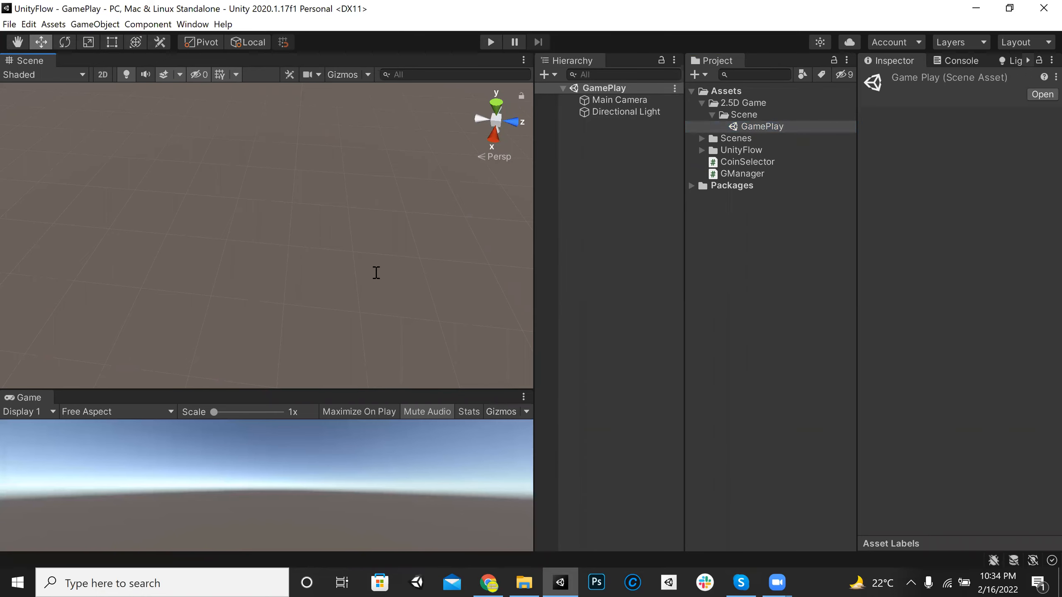
# Switch to the Google Slides presentation to review the 2.5D Player Movement topic, and return to Unity.
pyautogui.hotkey('alt', 'Tab')
pyautogui.moveTo(377, 273); pyautogui.dragTo(659, 274)
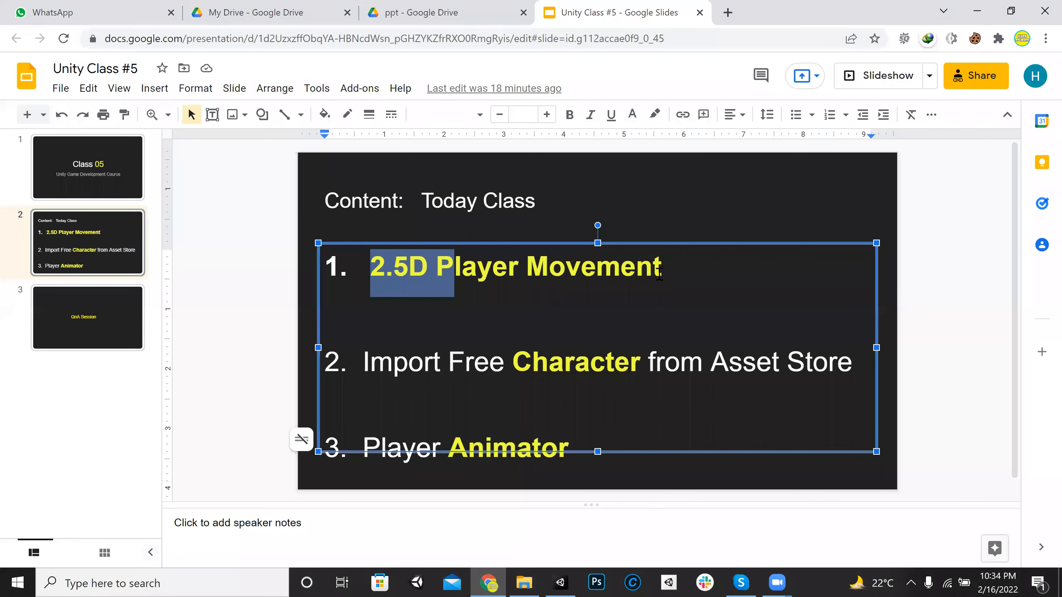
pyautogui.click(976, 10)
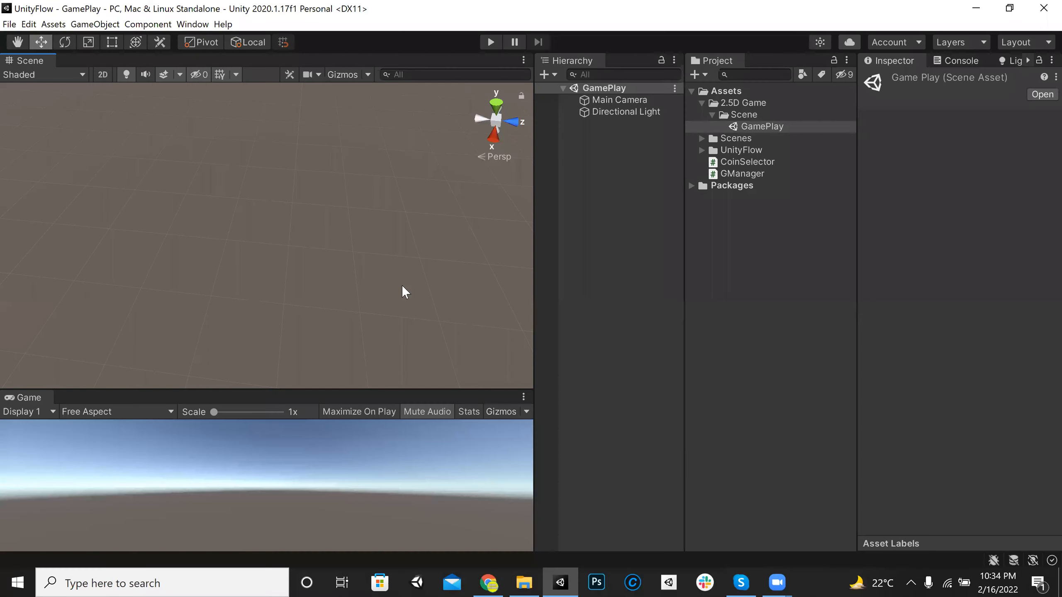
# Add a 3D cube to the new GamePlay scene.
pyautogui.click(570, 193)
pyautogui.moveTo(438, 390); pyautogui.dragTo(462, 333)
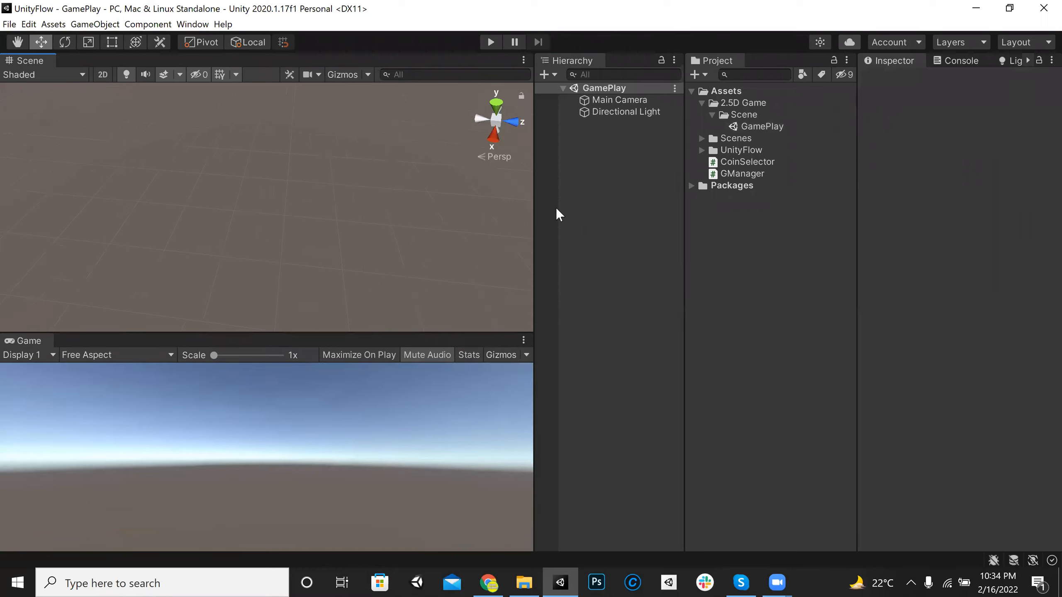
pyautogui.click(543, 76)
pyautogui.moveTo(598, 118)
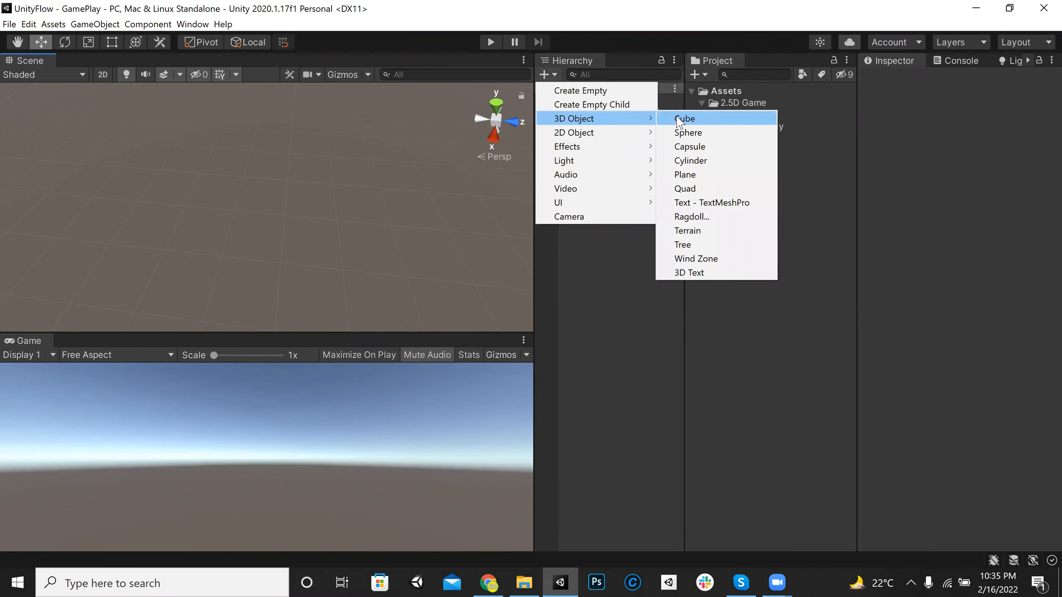
pyautogui.click(679, 119)
pyautogui.scroll(-5, 436, 151)
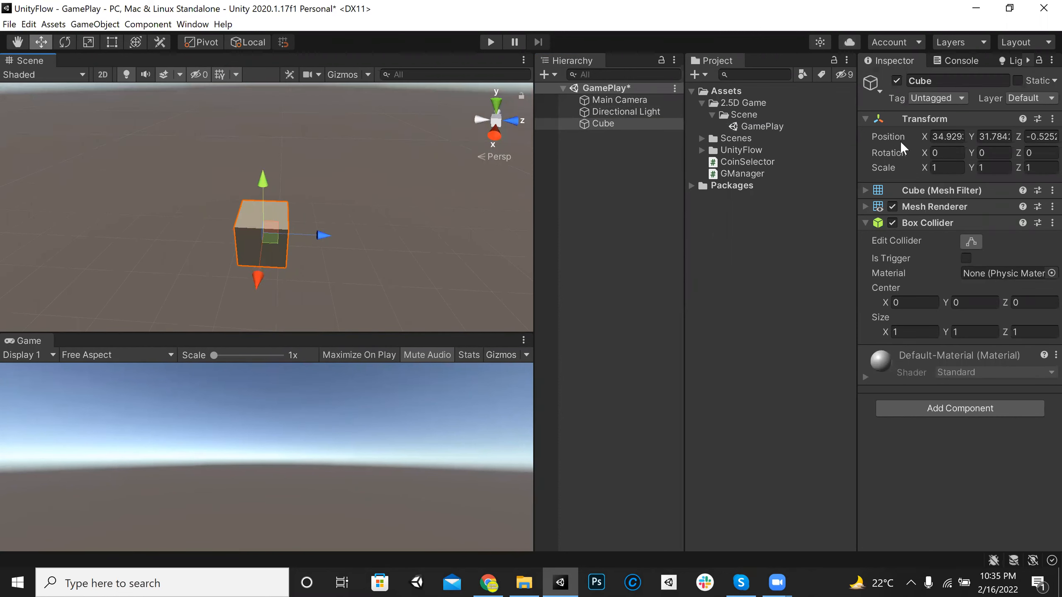
# Set the cube's position to X 0, Y 0, Z 0.
pyautogui.click(948, 136)
pyautogui.write('0')
pyautogui.press('Tab')
pyautogui.write('0')
pyautogui.press('Tab')
pyautogui.write('0')
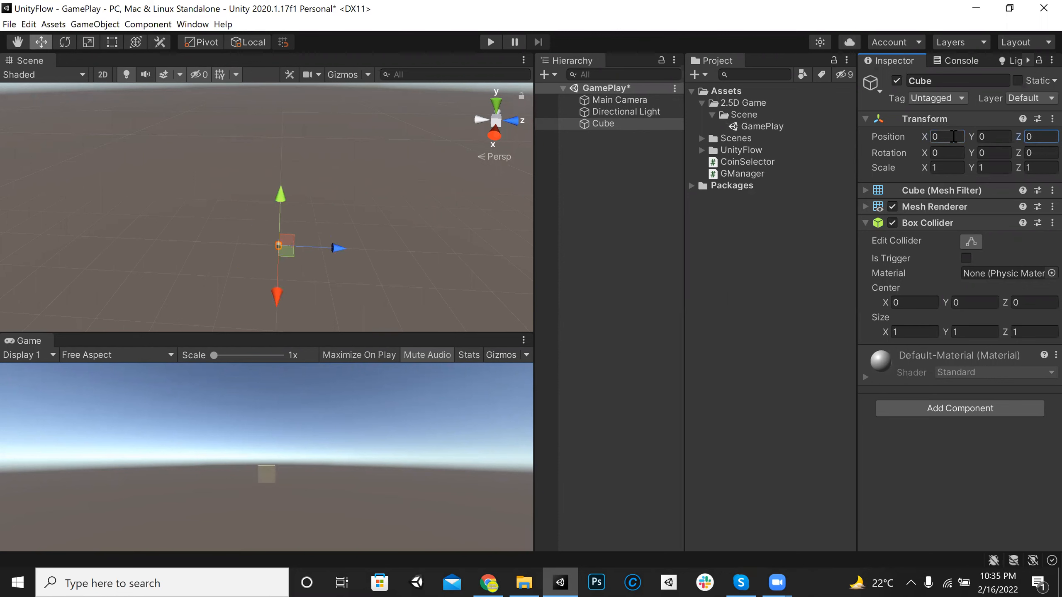
# Frame the cube in the Scene view and examine it from the front at close range.
pyautogui.click(624, 120)
pyautogui.press('f')
pyautogui.moveTo(420, 334); pyautogui.dragTo(397, 346)
pyautogui.moveTo(382, 198); pyautogui.dragTo(386, 178, button='right')
pyautogui.press('s')
pyautogui.press('q')
pyautogui.press('w')
pyautogui.press('e')
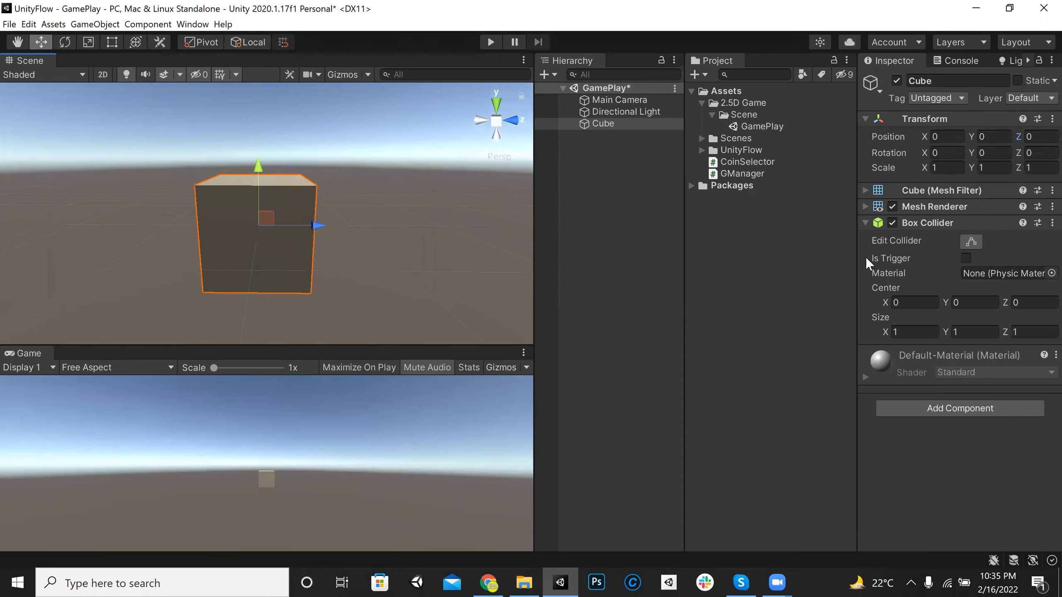
# Set the scene's environment lighting source to Color.
pyautogui.moveTo(853, 206); pyautogui.dragTo(657, 209)
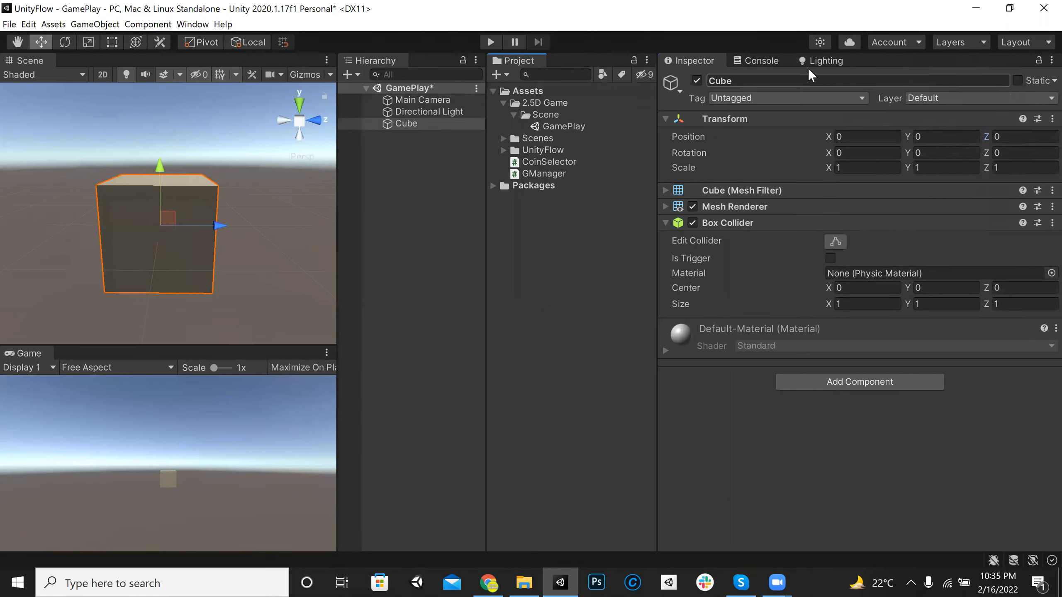
pyautogui.click(823, 63)
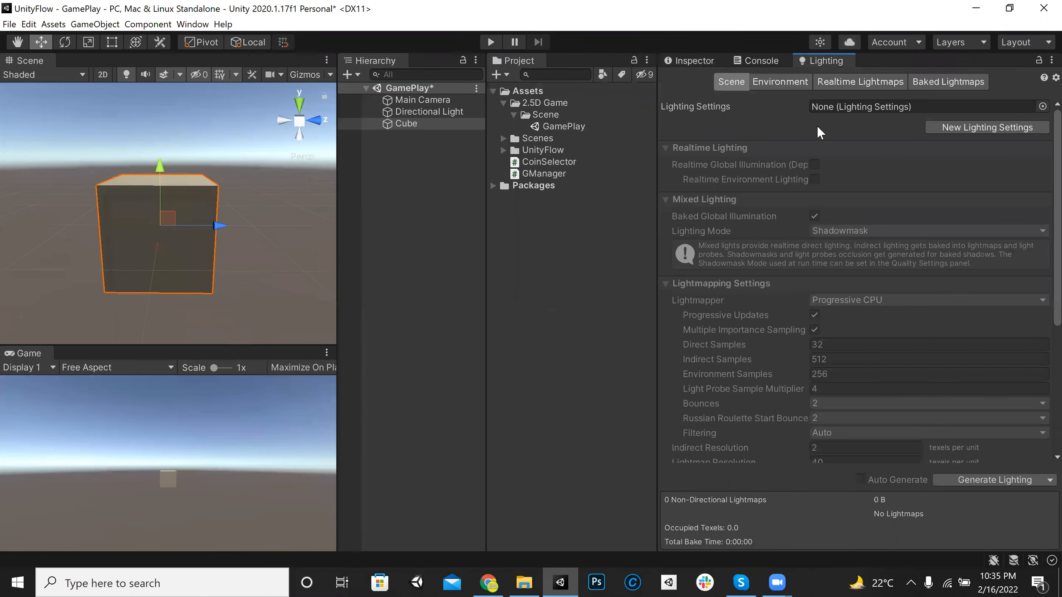
pyautogui.click(780, 82)
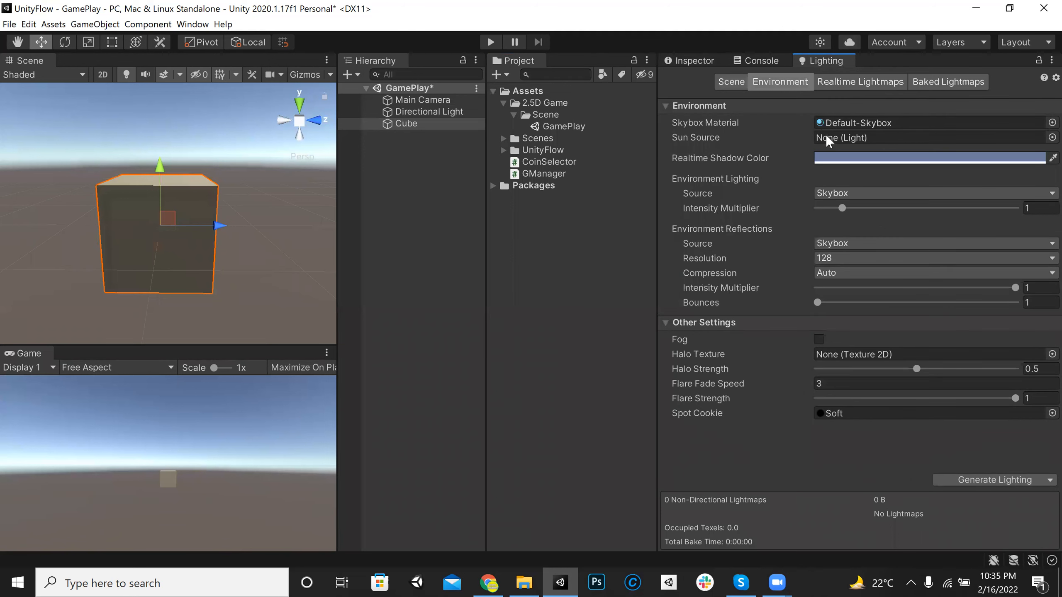
pyautogui.click(841, 195)
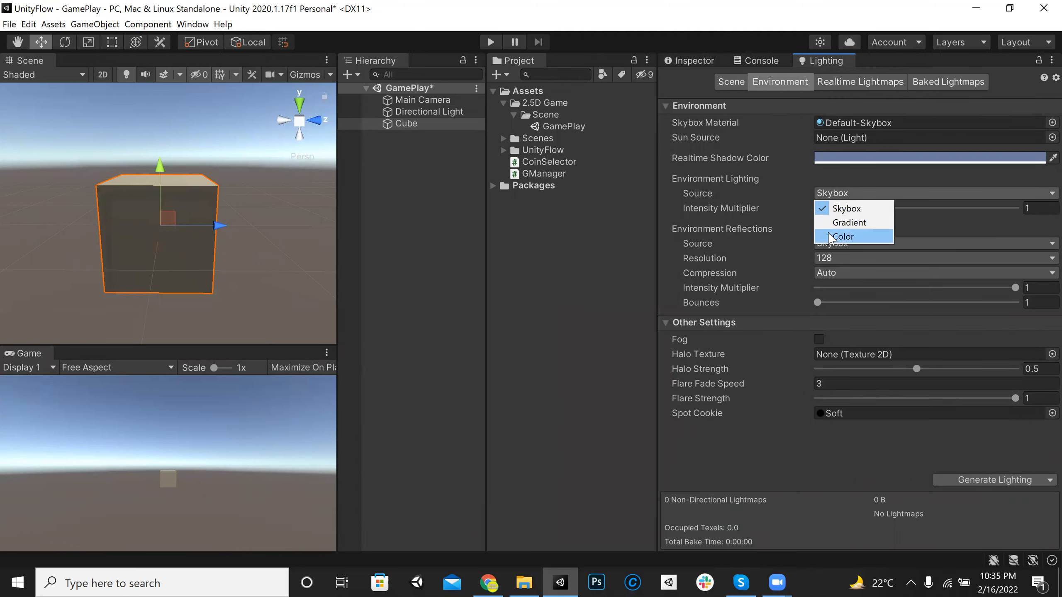
pyautogui.click(841, 237)
# Set the environment lighting's ambient color to a faintly pinkish off-white and save the scene.
pyautogui.click(838, 209)
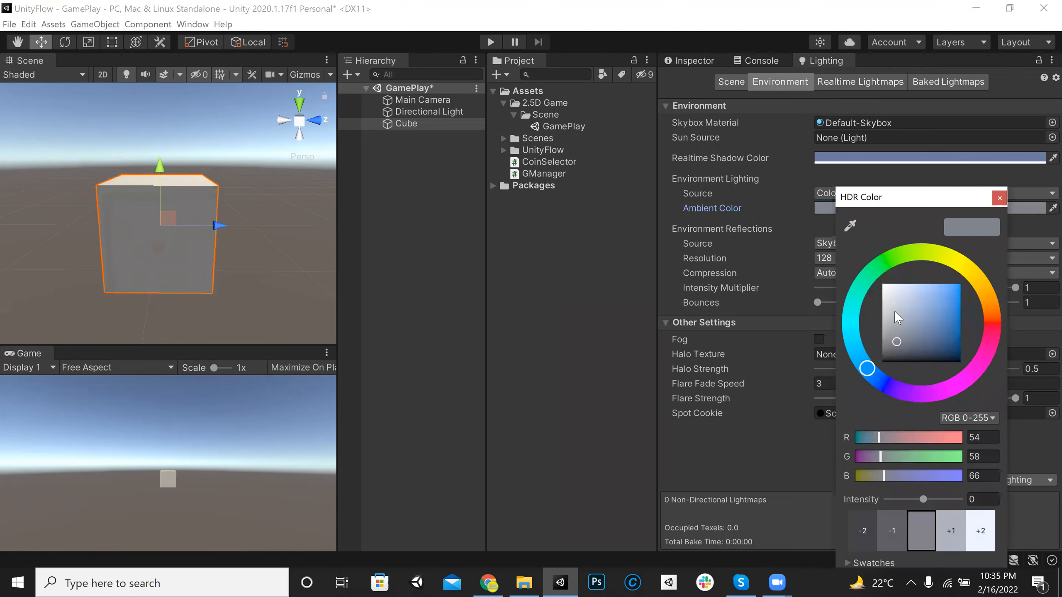
pyautogui.moveTo(894, 311); pyautogui.dragTo(845, 245)
pyautogui.click(1000, 198)
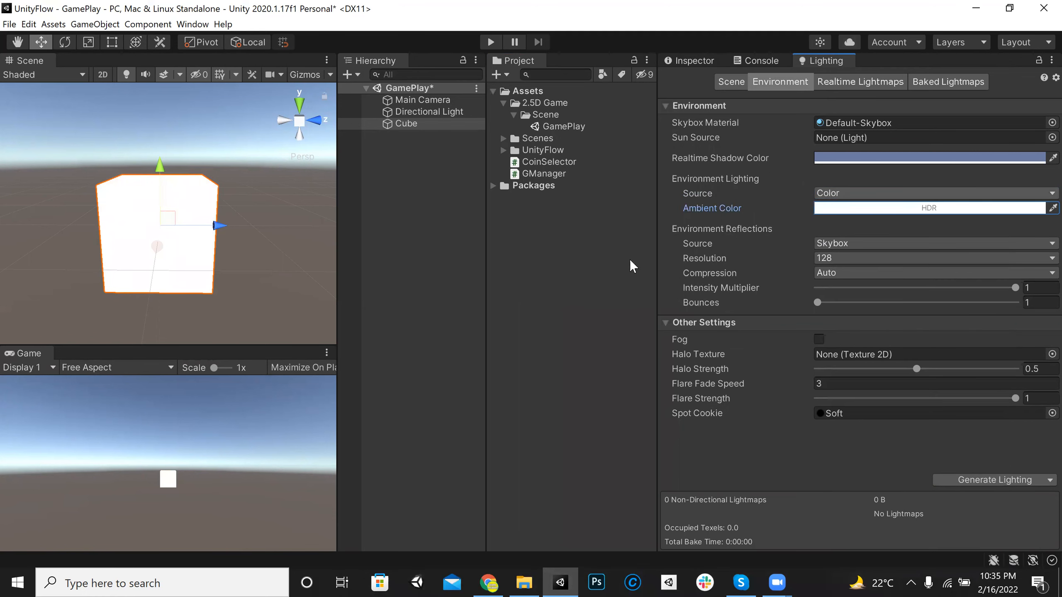
pyautogui.click(1041, 208)
pyautogui.click(899, 285)
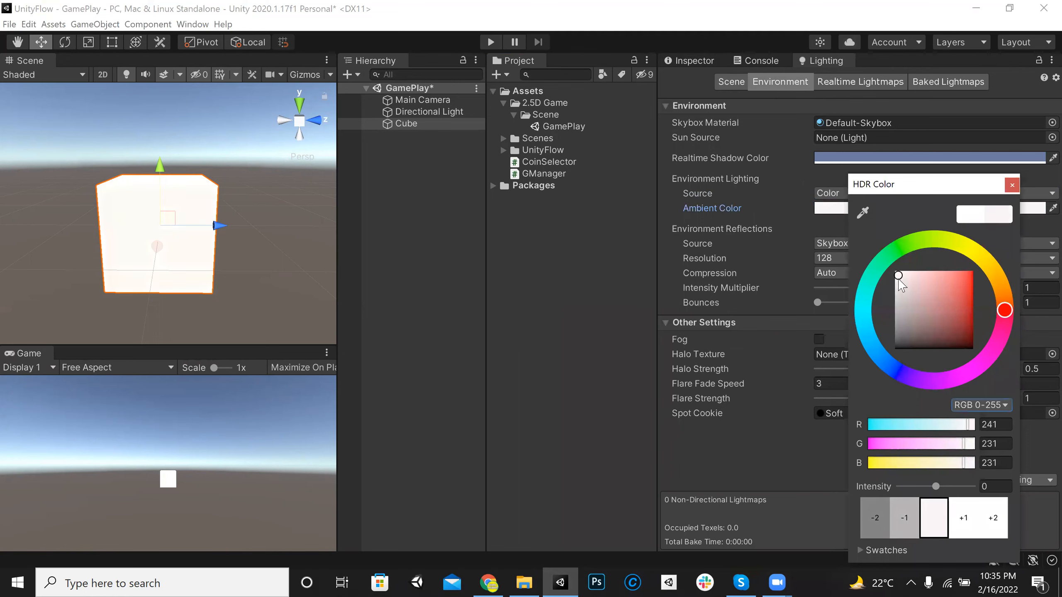
pyautogui.click(401, 279)
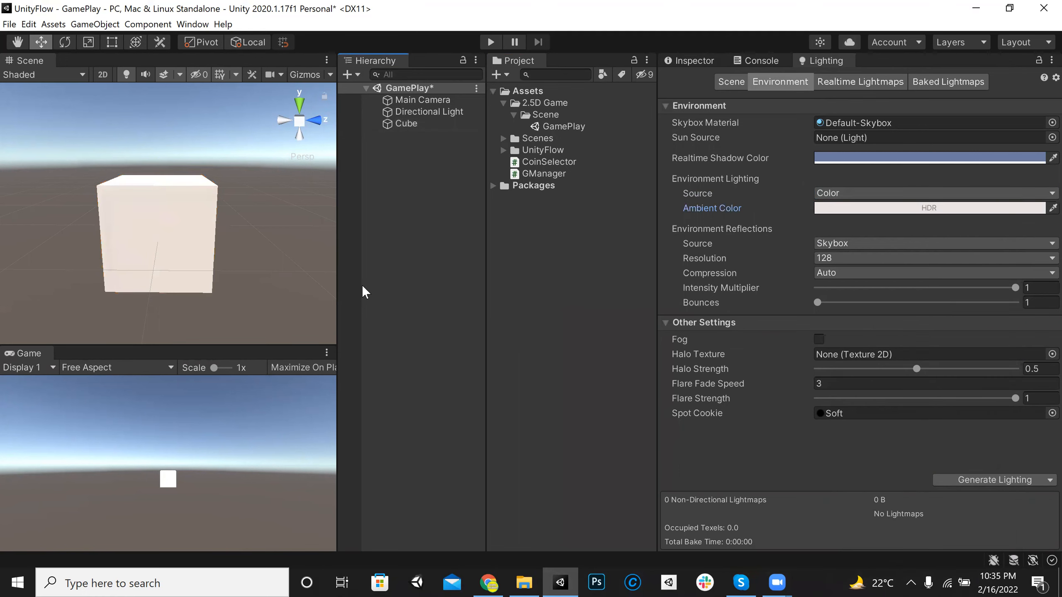
pyautogui.moveTo(339, 288); pyautogui.dragTo(454, 288)
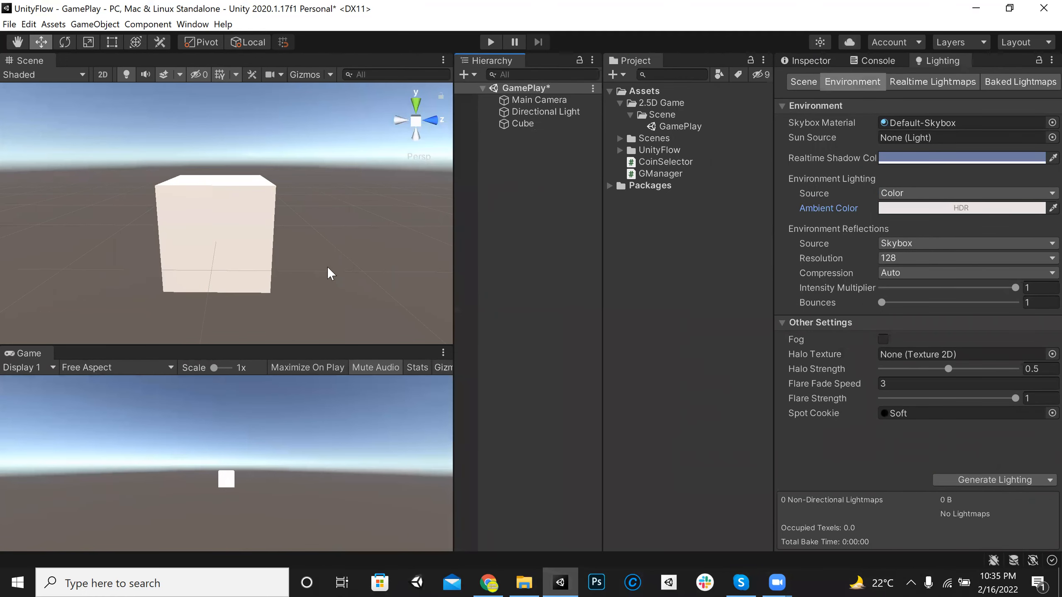
pyautogui.hotkey('ctrl', 's')
# Rename the cube to Player and save the scene.
pyautogui.click(528, 125)
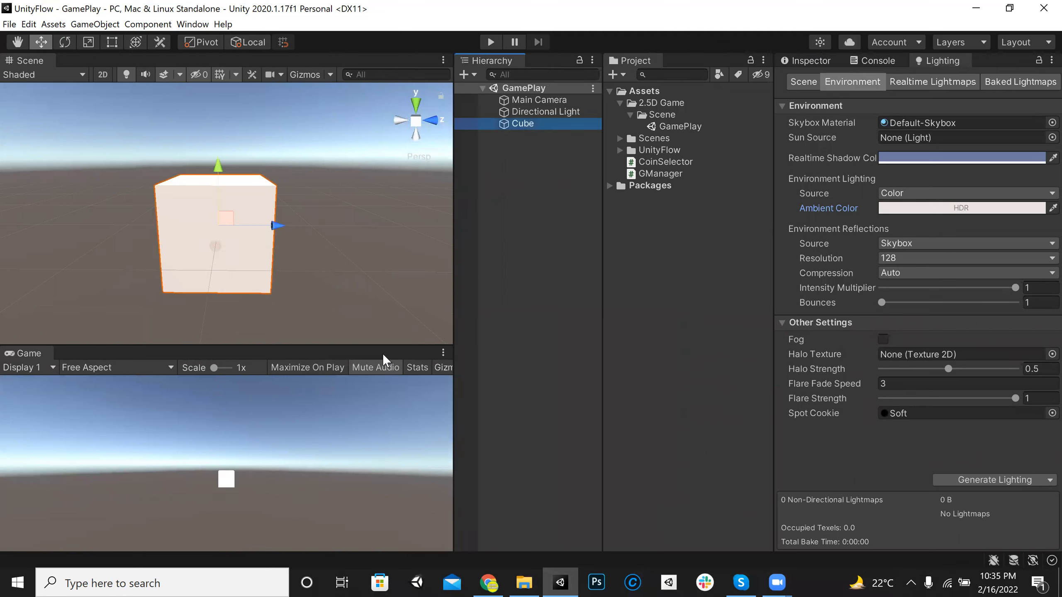
pyautogui.click(811, 61)
pyautogui.click(891, 81)
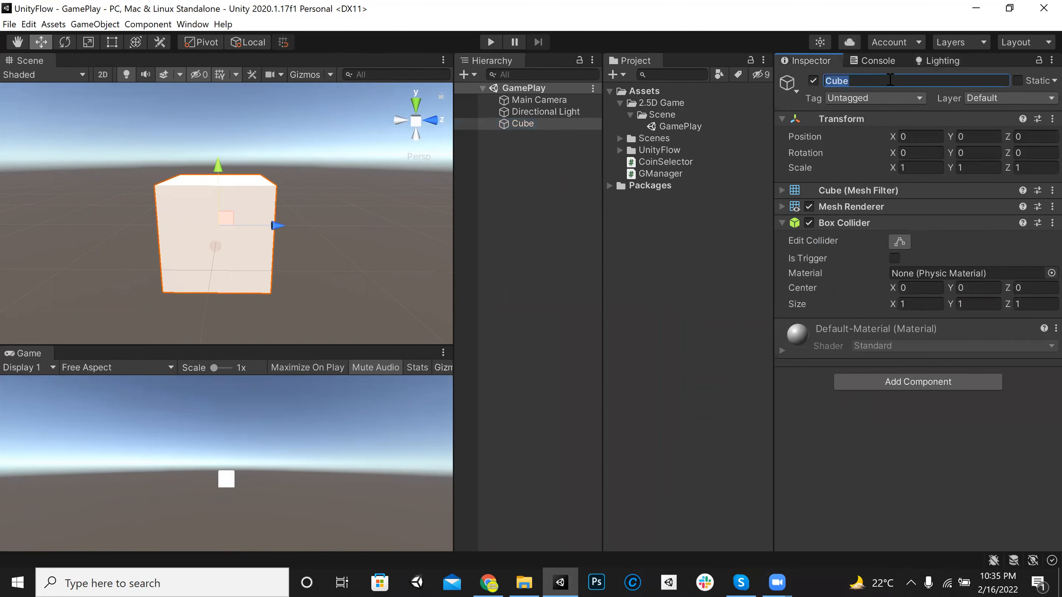
pyautogui.write('Player')
pyautogui.press('Return')
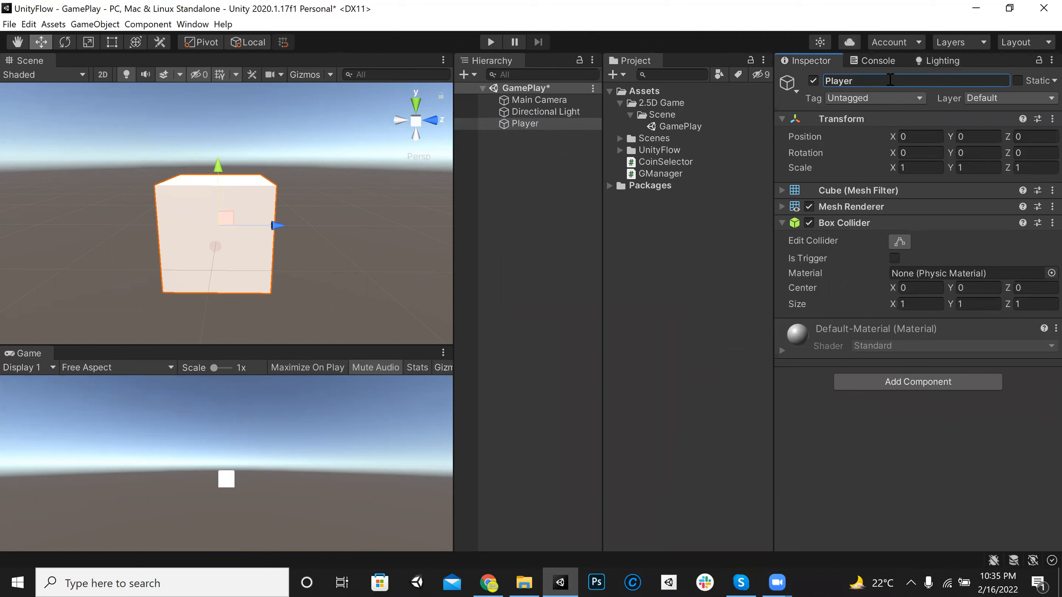
pyautogui.hotkey('ctrl', 's')
# Move Player along the Z axis to about -0.163 and save the scene.
pyautogui.moveTo(365, 343); pyautogui.dragTo(381, 420)
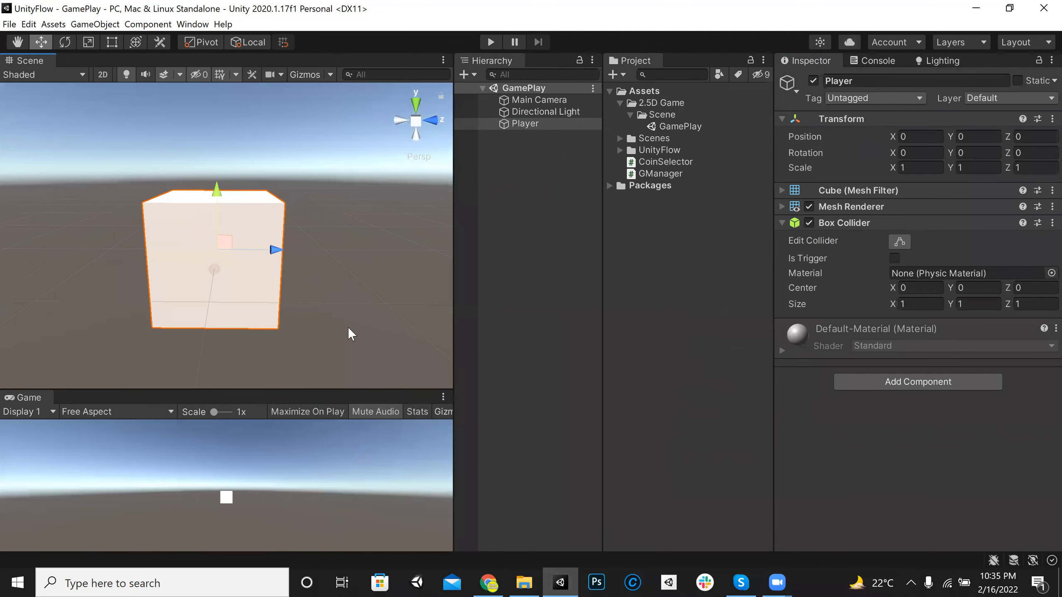
pyautogui.moveTo(274, 250)
pyautogui.mouseDown()
pyautogui.moveTo(399, 254)
pyautogui.moveTo(259, 251)
pyautogui.moveTo(408, 251)
pyautogui.moveTo(271, 251)
pyautogui.mouseUp()
pyautogui.moveTo(370, 251); pyautogui.dragTo(189, 250)
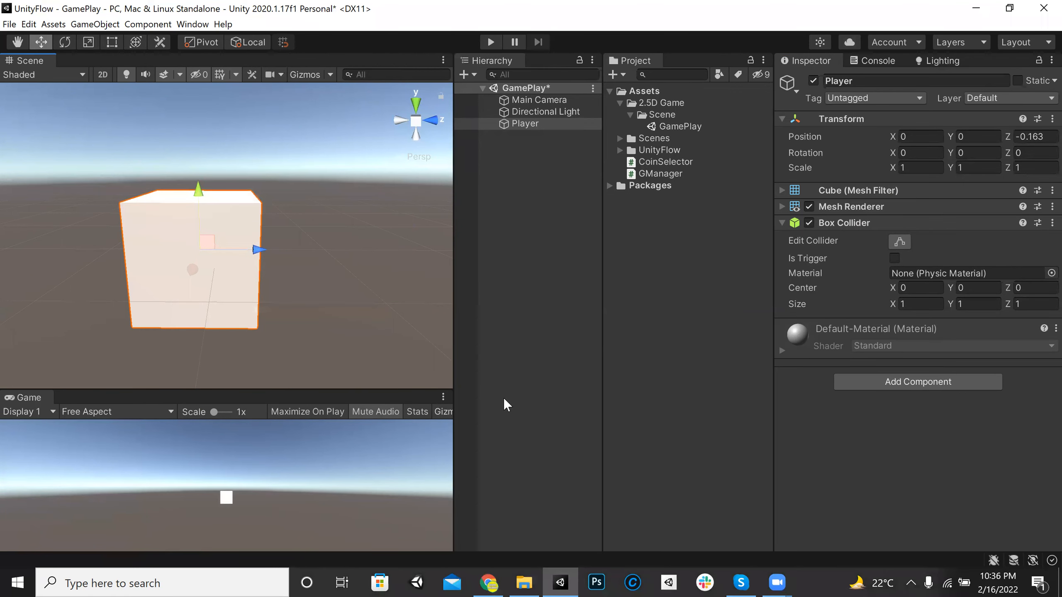
pyautogui.click(559, 288)
pyautogui.hotkey('ctrl', 's')
pyautogui.press('alt')
# Move Player along the Z axis farther away from the main camera, and deselect it.
pyautogui.doubleClick(534, 127)
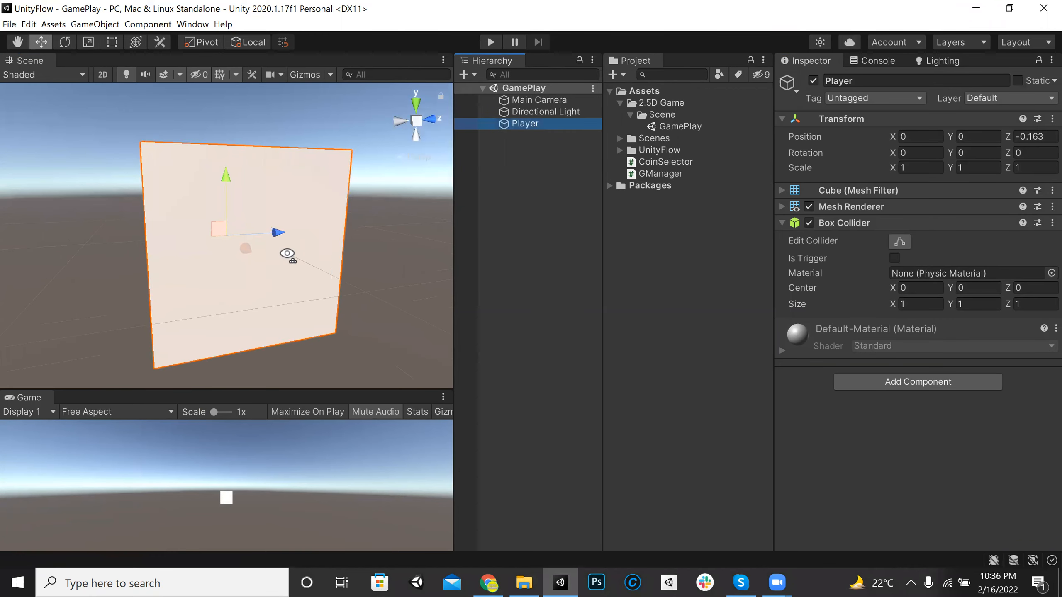
pyautogui.moveTo(210, 284); pyautogui.dragTo(193, 285, button='right')
pyautogui.press('s')
pyautogui.moveTo(216, 229)
pyautogui.mouseDown()
pyautogui.moveTo(374, 227)
pyautogui.moveTo(236, 230)
pyautogui.mouseUp()
pyautogui.moveTo(315, 265); pyautogui.dragTo(314, 266, button='right')
pyautogui.moveTo(261, 229); pyautogui.dragTo(430, 238)
pyautogui.moveTo(336, 259); pyautogui.dragTo(350, 241, button='right')
pyautogui.moveTo(345, 239); pyautogui.dragTo(398, 193)
pyautogui.click(398, 193)
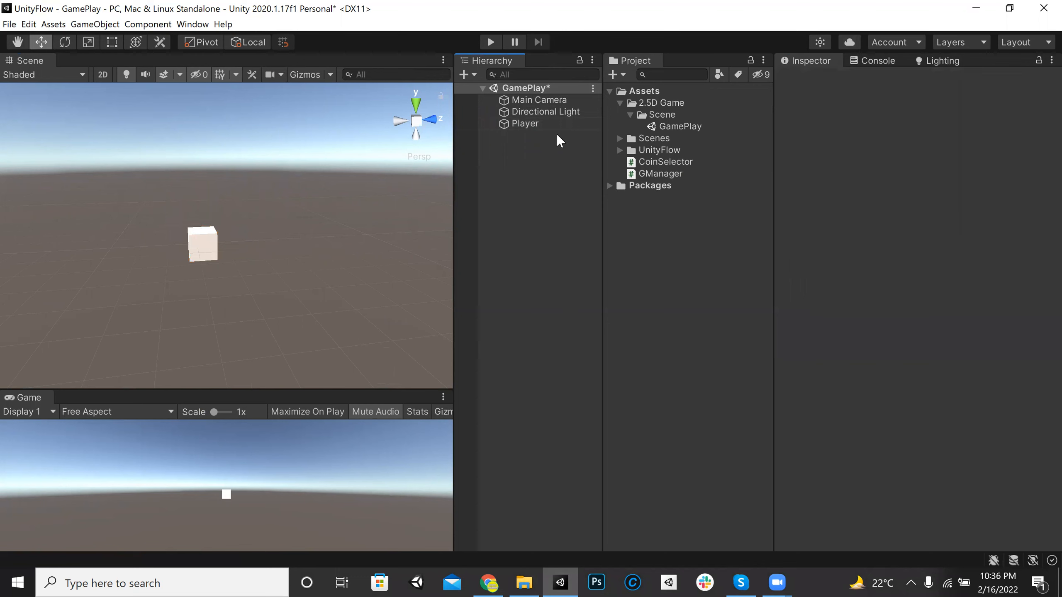
# Set Player's Z position to 0, save the scene, and deselect the object.
pyautogui.click(543, 123)
pyautogui.click(1038, 121)
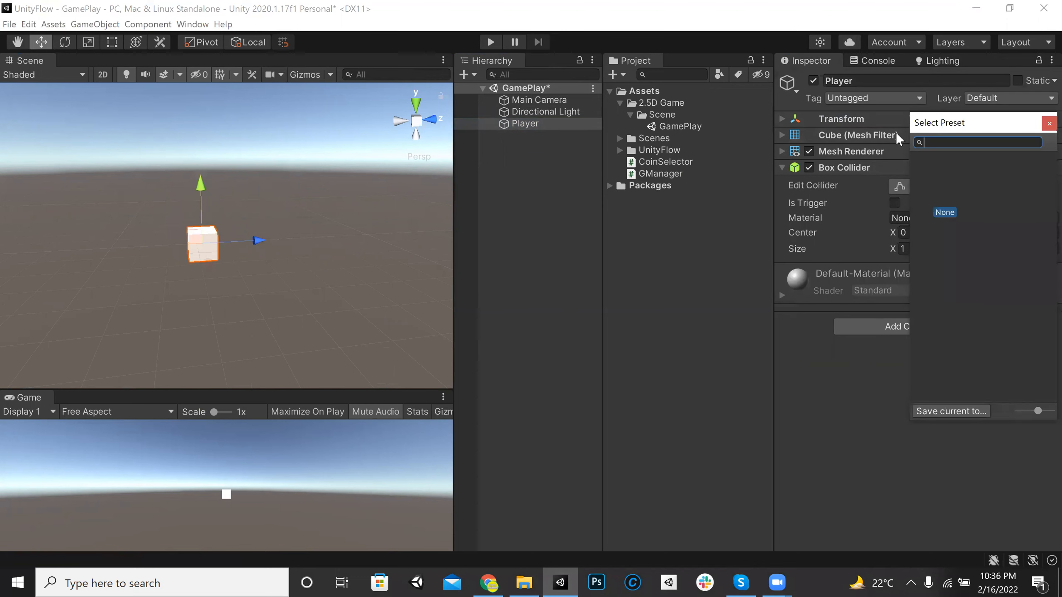
pyautogui.click(933, 119)
pyautogui.click(933, 120)
pyautogui.click(1029, 138)
pyautogui.write('0')
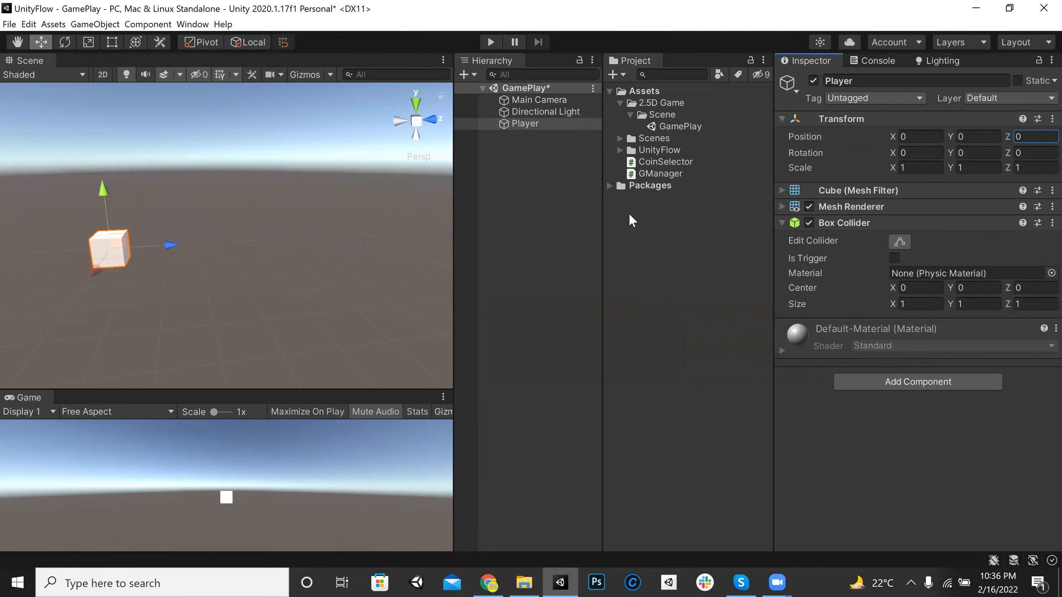
pyautogui.hotkey('ctrl', 's')
pyautogui.click(537, 172)
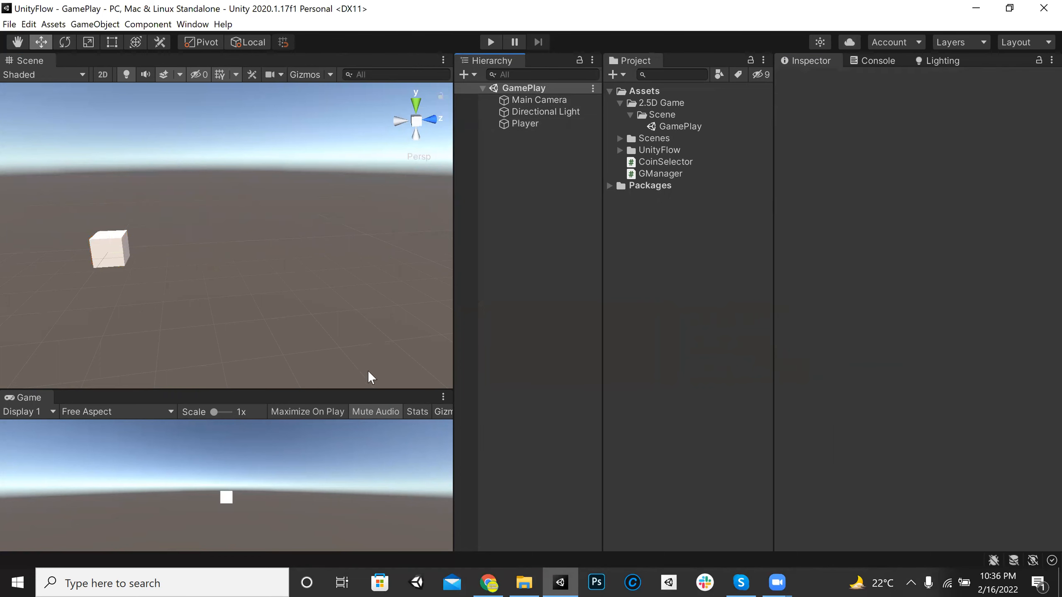
# Enlarge the Game view by shrinking the Scene view above it.
pyautogui.moveTo(368, 391); pyautogui.dragTo(379, 263)
pyautogui.click(531, 190)
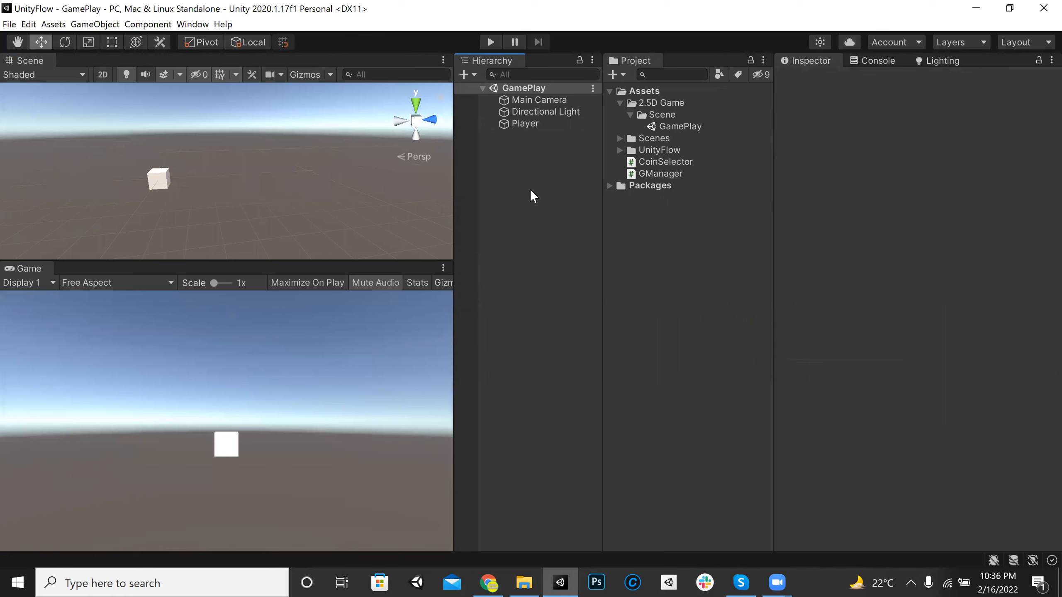
# Create an empty object in the scene and name it InputManager.
pyautogui.rightClick(505, 163)
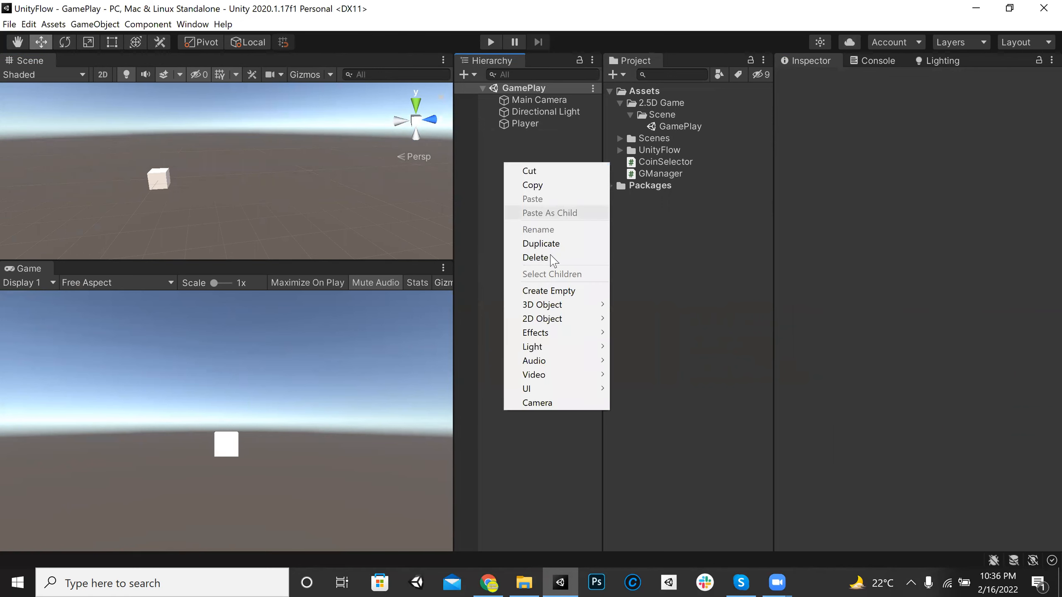
pyautogui.click(573, 291)
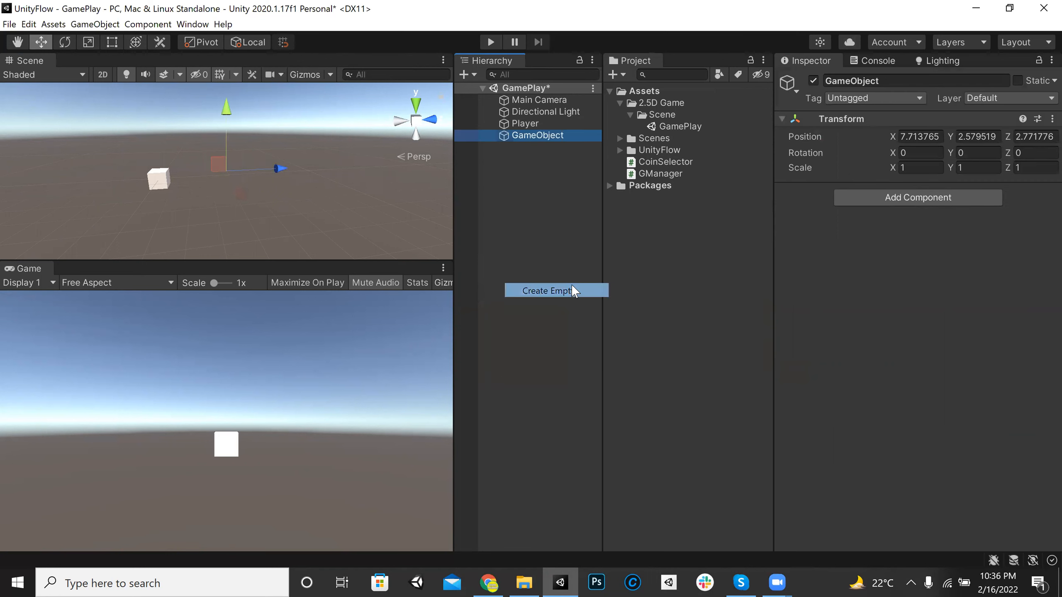
pyautogui.click(872, 81)
pyautogui.write('Key')
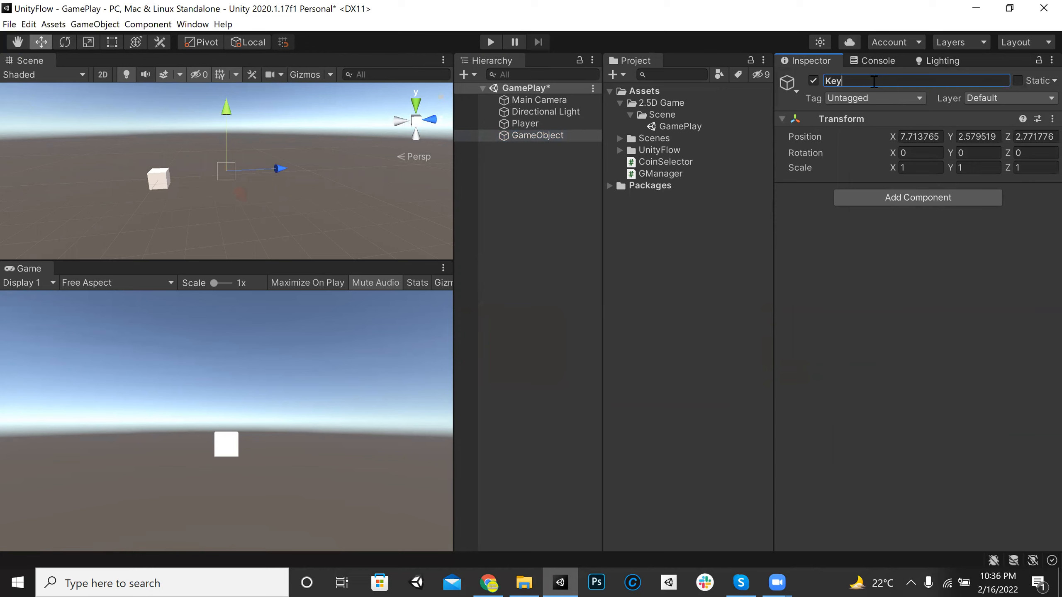
pyautogui.write('BoardManager')
pyautogui.press('Left')
pyautogui.press('Left')
pyautogui.press('Left')
pyautogui.press('Left')
pyautogui.press('Left')
pyautogui.press('Left')
pyautogui.press('Left')
pyautogui.press('BackSpace')
pyautogui.press('BackSpace')
pyautogui.press('BackSpace')
pyautogui.press('BackSpace')
pyautogui.press('BackSpace')
pyautogui.press('BackSpace')
pyautogui.press('BackSpace')
pyautogui.press('BackSpace')
pyautogui.write('Input')
pyautogui.press('Return')
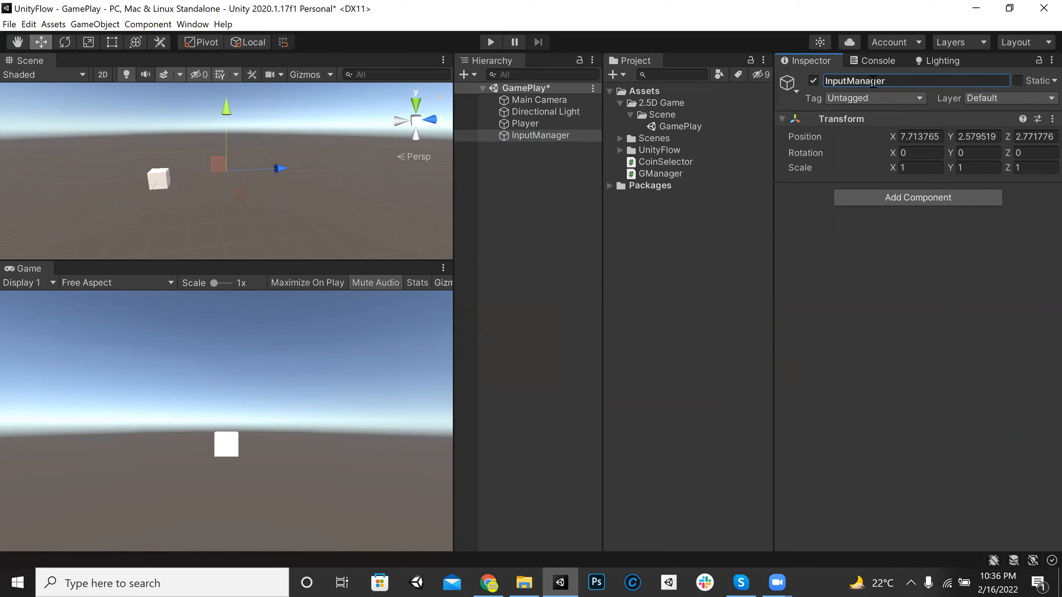
# Create a new script named InputManager and add it as a component to the InputManager object.
pyautogui.click(911, 198)
pyautogui.write('In')
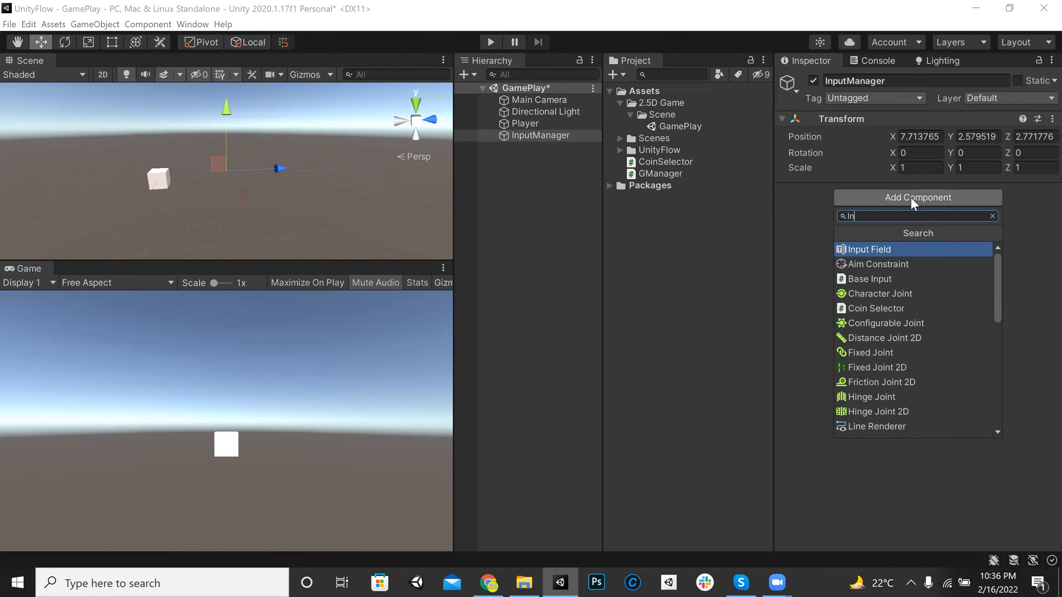
pyautogui.write('putManager')
pyautogui.press('Return')
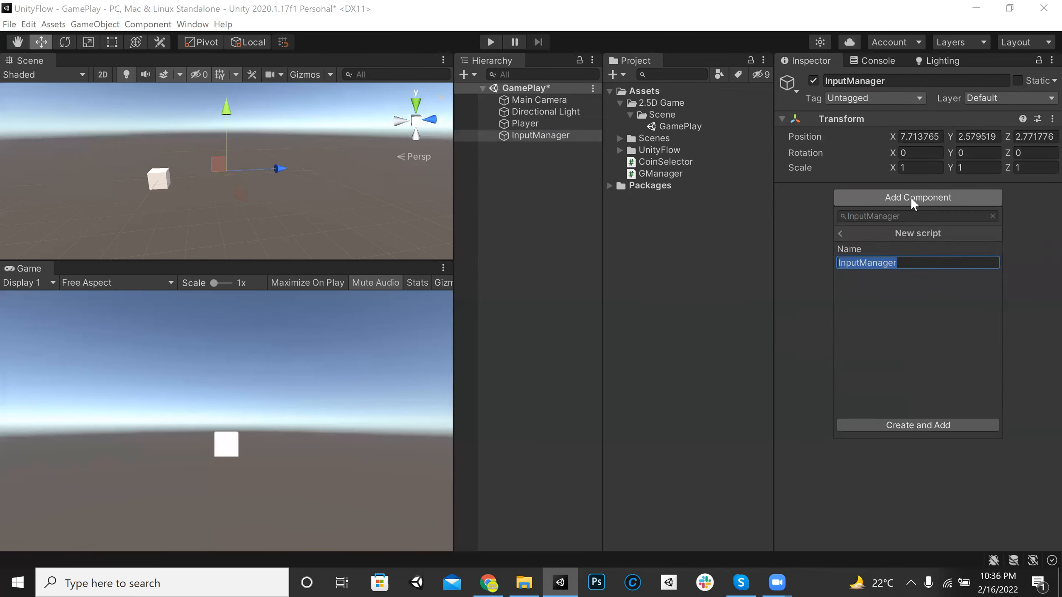
pyautogui.press('Return')
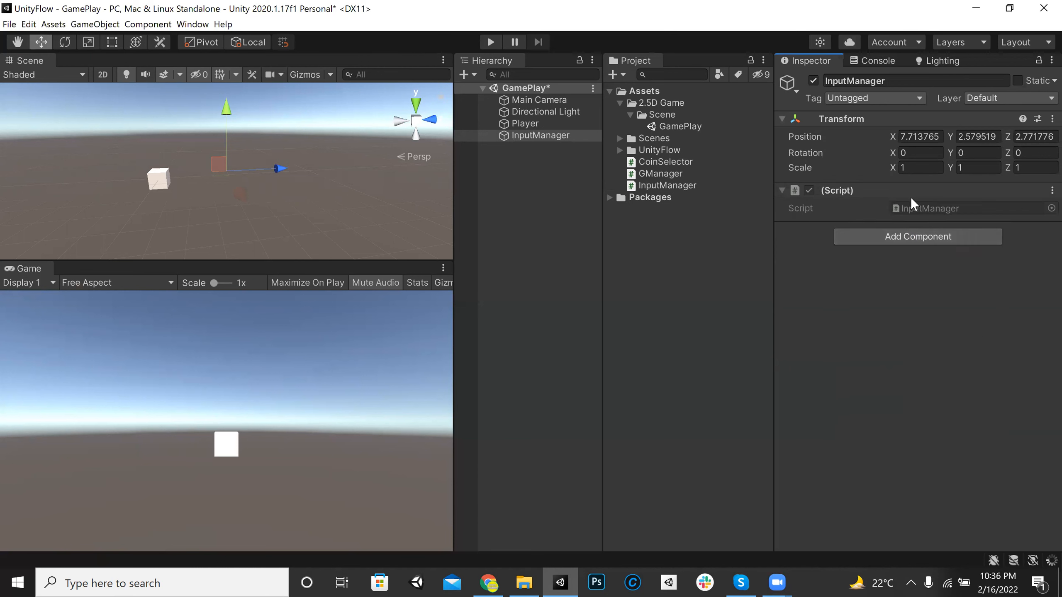
# Create a Scripts folder inside the 2.5D Game folder and move the InputManager script into it.
pyautogui.click(627, 113)
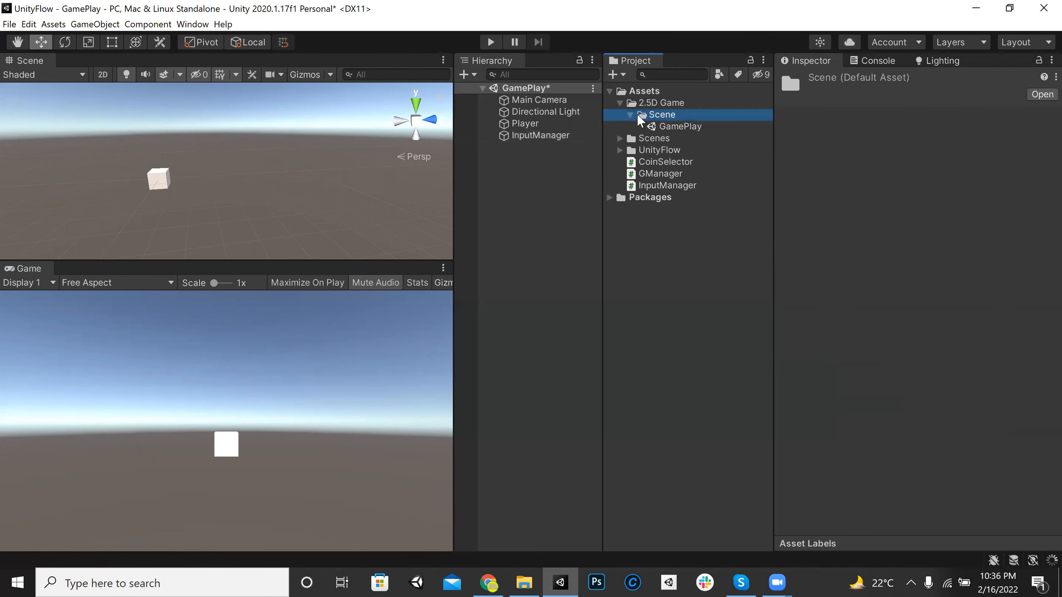
pyautogui.click(628, 114)
pyautogui.click(652, 105)
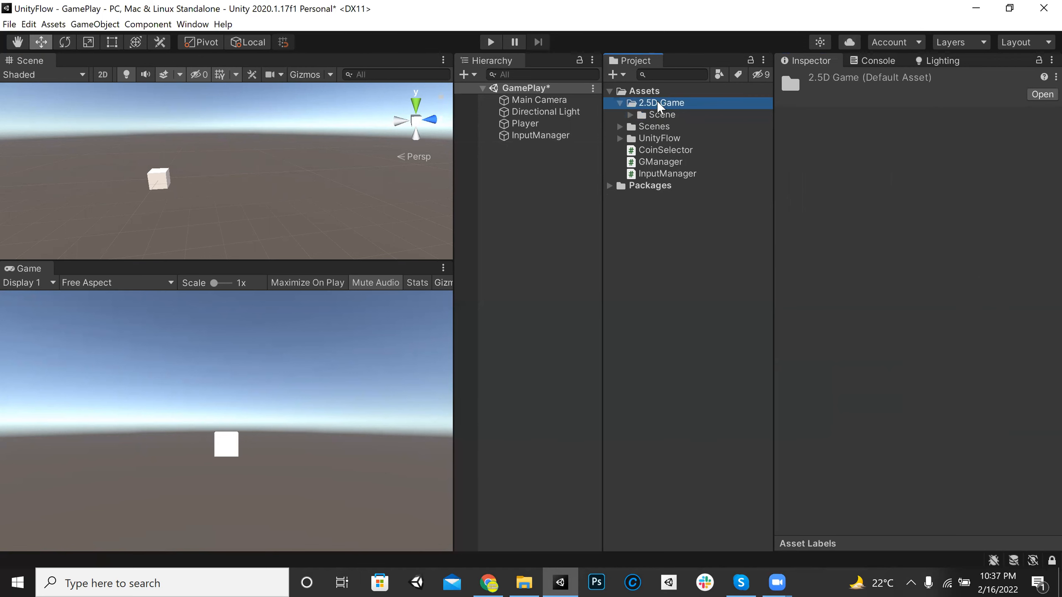
pyautogui.rightClick(661, 105)
pyautogui.moveTo(671, 119)
pyautogui.click(899, 114)
pyautogui.write('Scripts')
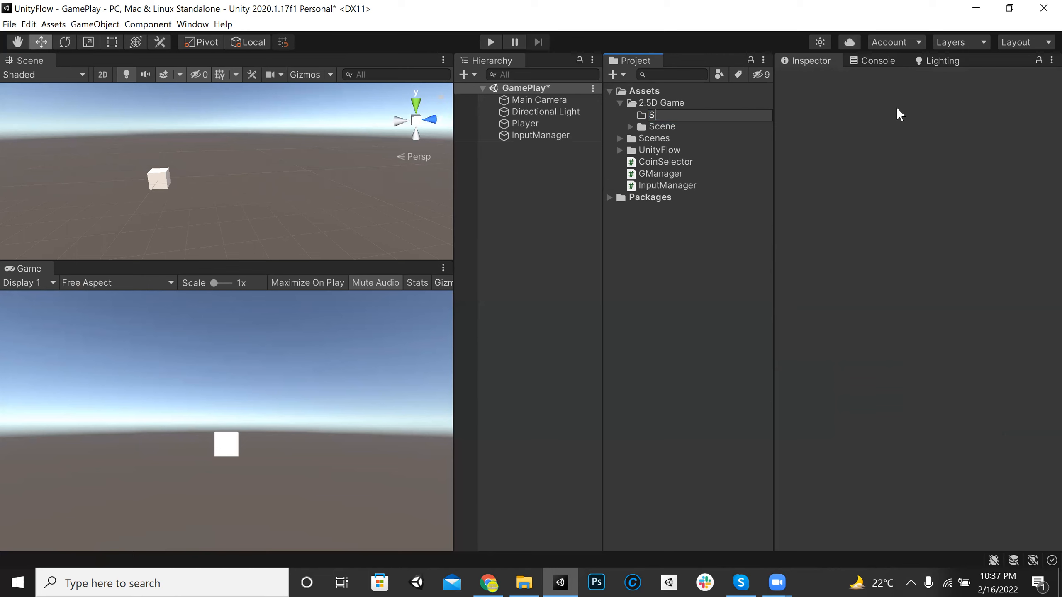
pyautogui.press('Return')
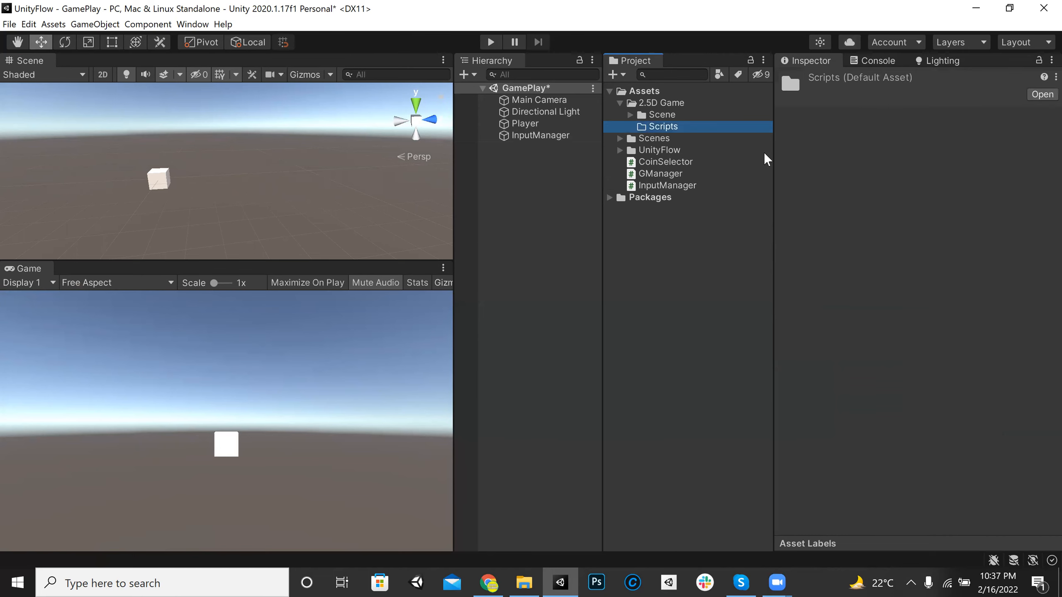
pyautogui.moveTo(655, 188); pyautogui.dragTo(669, 128)
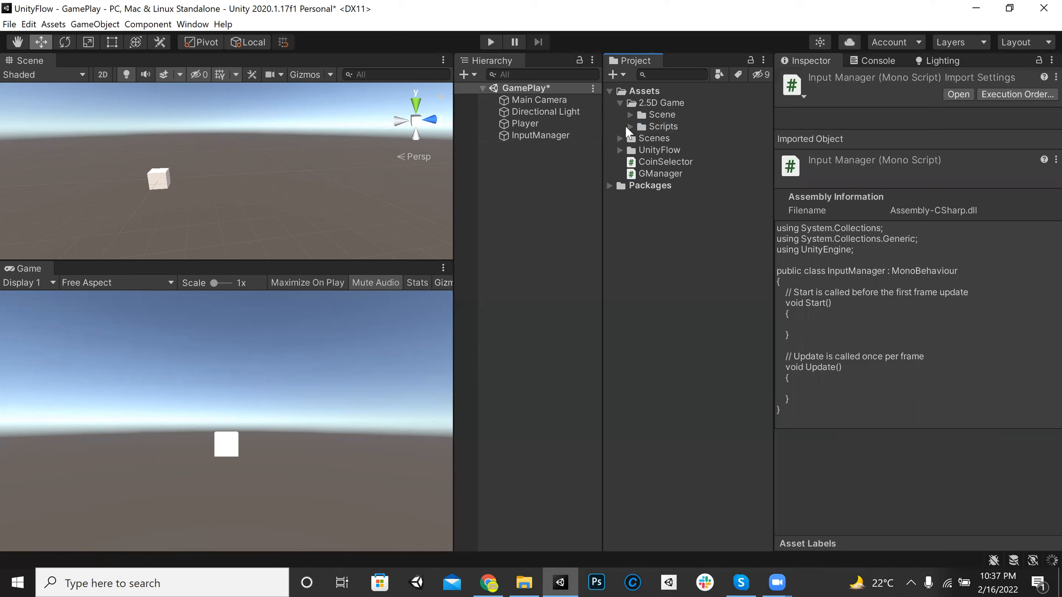
# Move the GManager and CoinSelector scripts into the UnityFlow Scripts folder, and collapse the UnityFlow folder.
pyautogui.click(620, 149)
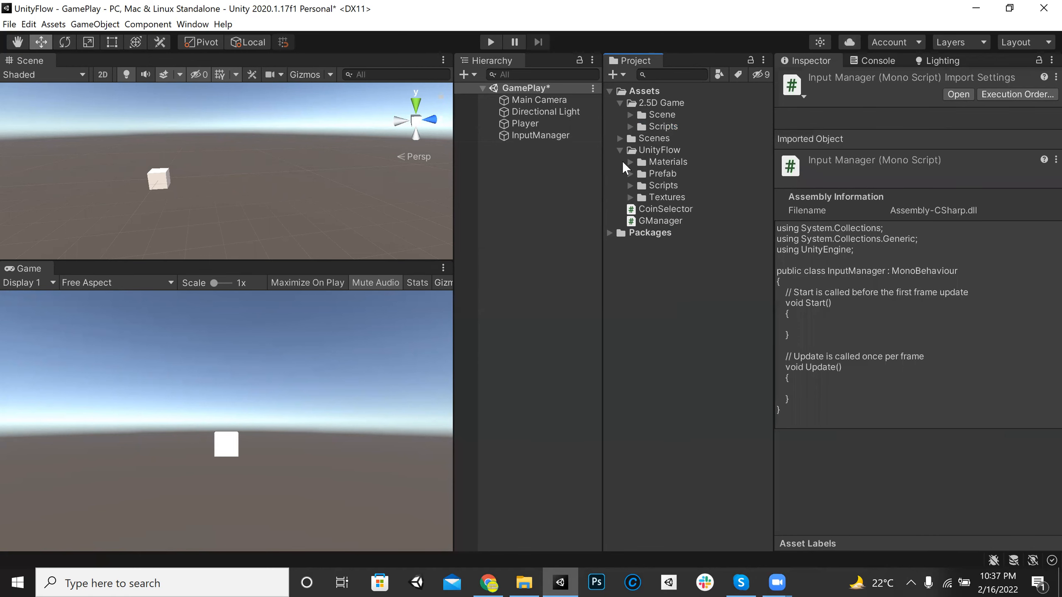
pyautogui.click(629, 186)
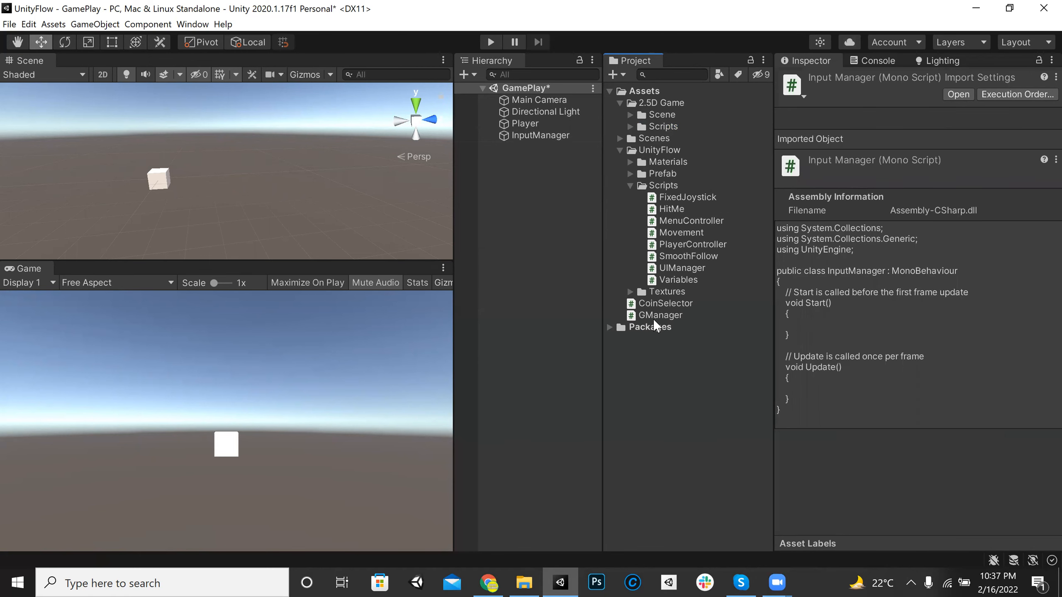
pyautogui.click(669, 315)
pyautogui.keyDown('ctrl'); pyautogui.click(668, 304); pyautogui.keyUp('ctrl')
pyautogui.moveTo(669, 304); pyautogui.dragTo(784, 296)
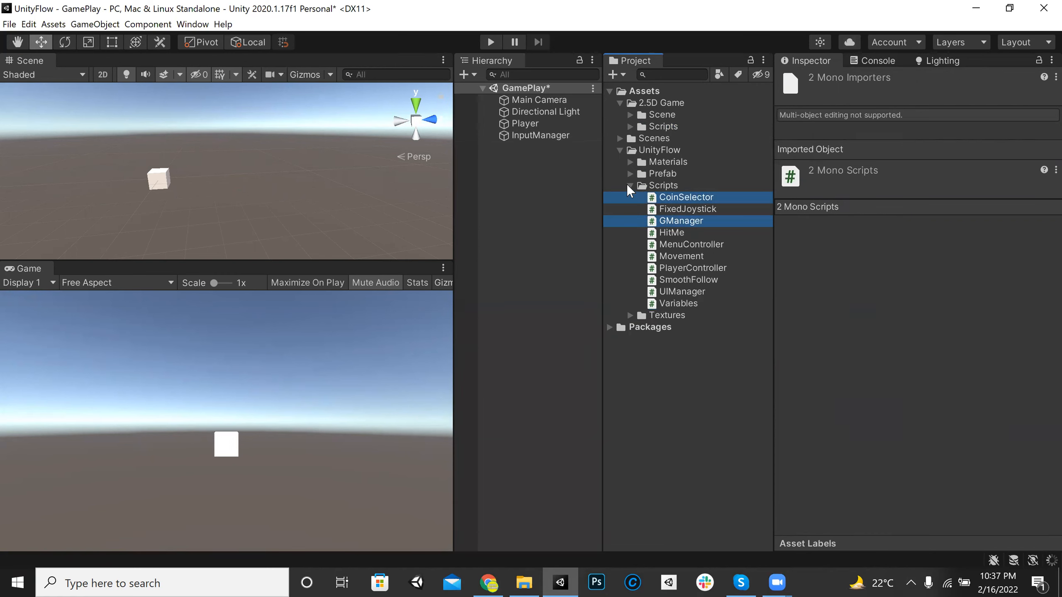
pyautogui.click(682, 233)
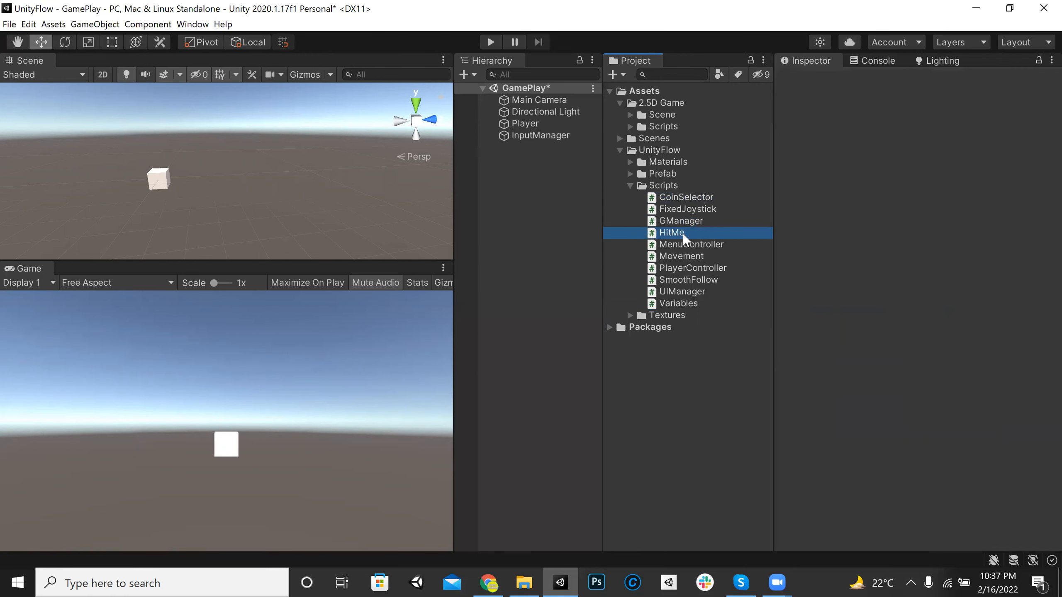
pyautogui.click(630, 187)
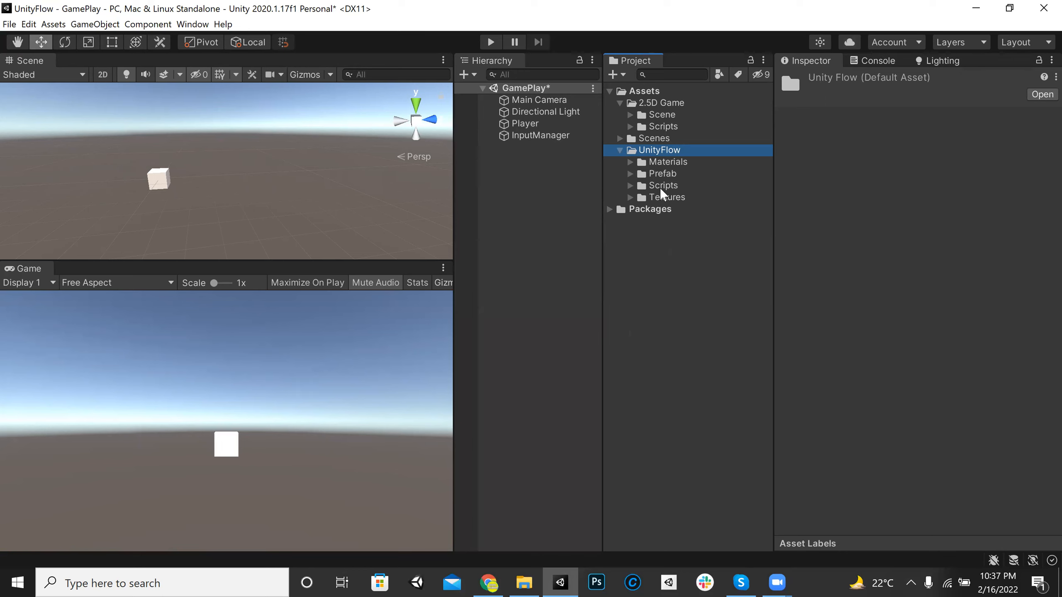
pyautogui.click(620, 150)
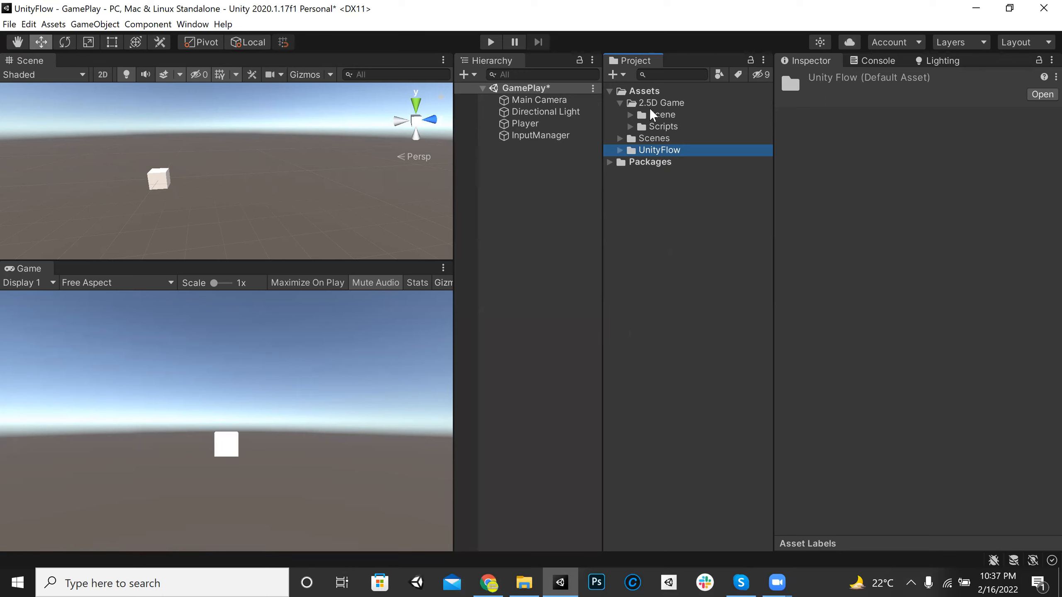
# Open the InputManager script from the 2.5D Game Scripts folder in the code editor.
pyautogui.click(652, 103)
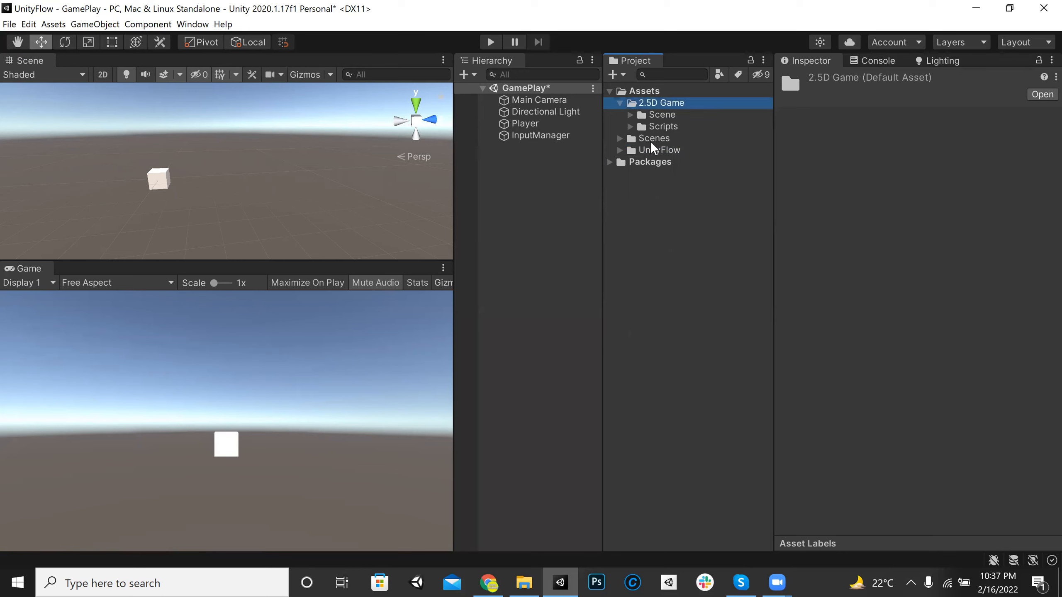
pyautogui.click(620, 103)
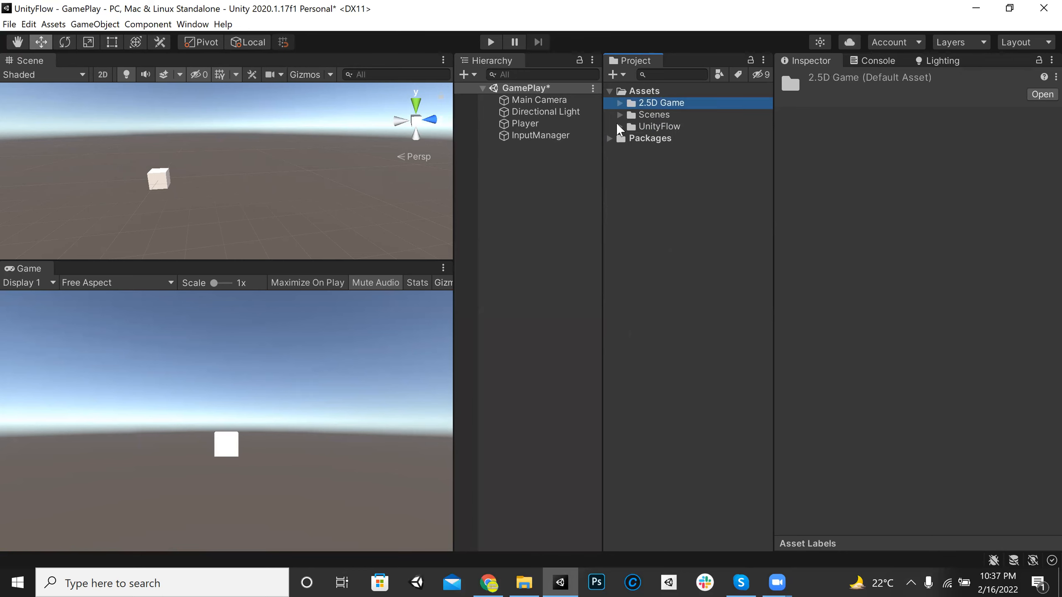
pyautogui.click(621, 105)
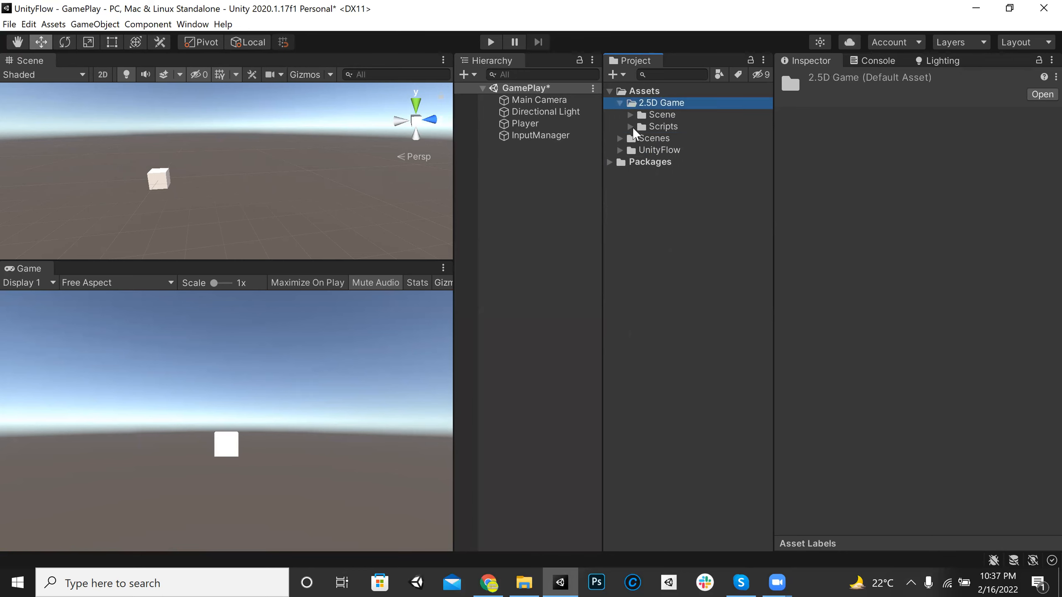
pyautogui.click(631, 115)
pyautogui.click(630, 115)
pyautogui.click(630, 127)
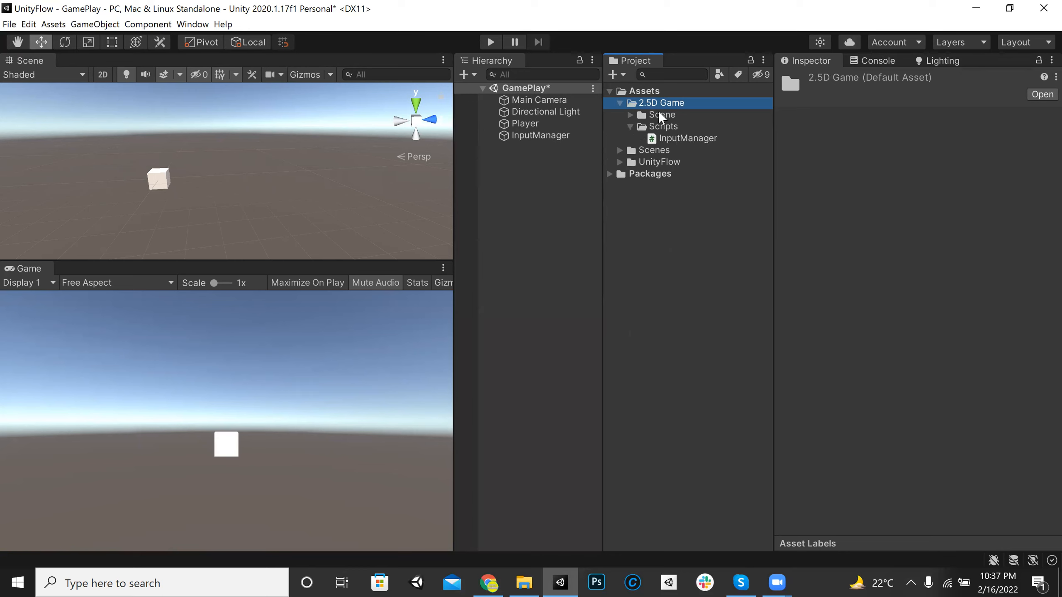
pyautogui.click(670, 142)
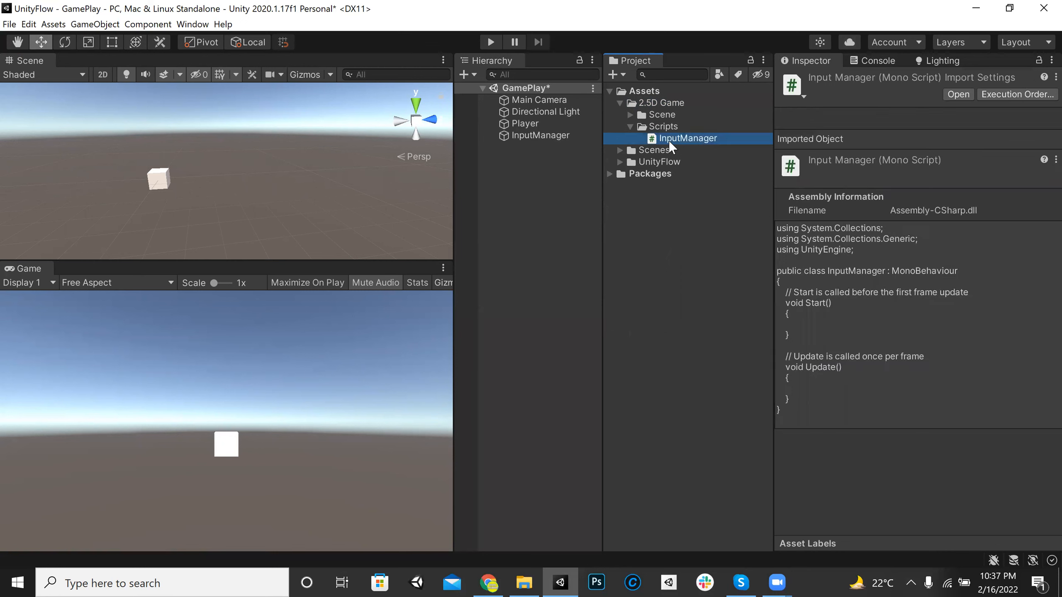
pyautogui.doubleClick(677, 140)
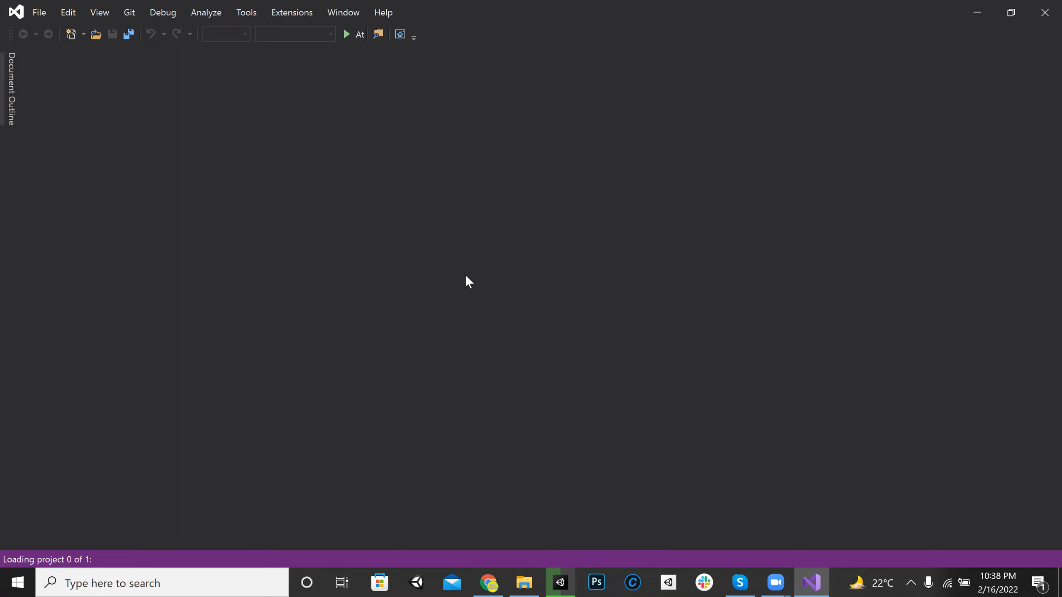
# Switch to Chrome and view the Today Class contents slide of the Unity Class #5 presentation.
pyautogui.click(976, 8)
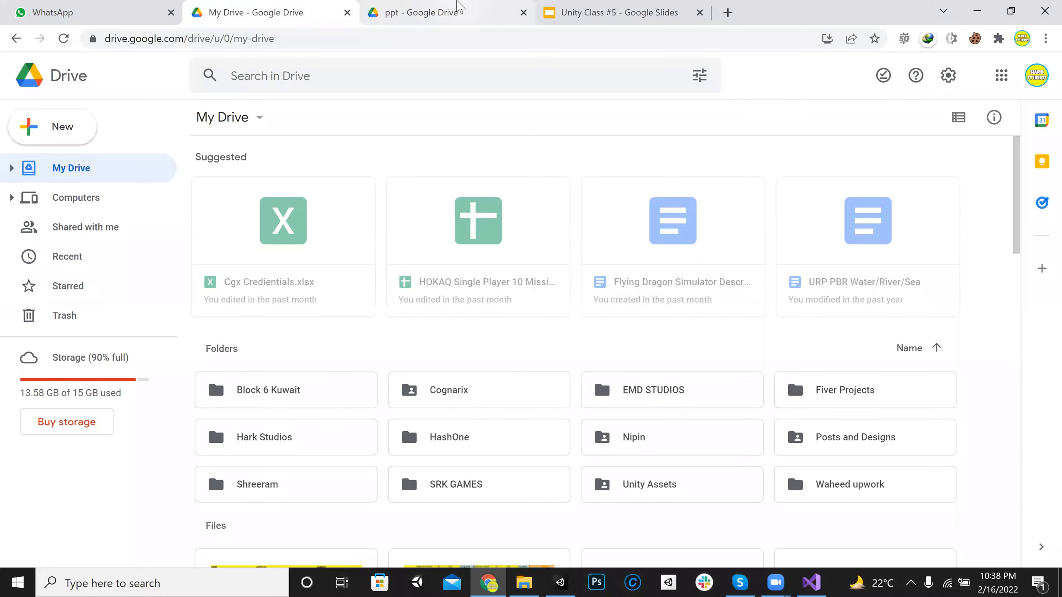
pyautogui.click(457, 2)
pyautogui.click(581, 2)
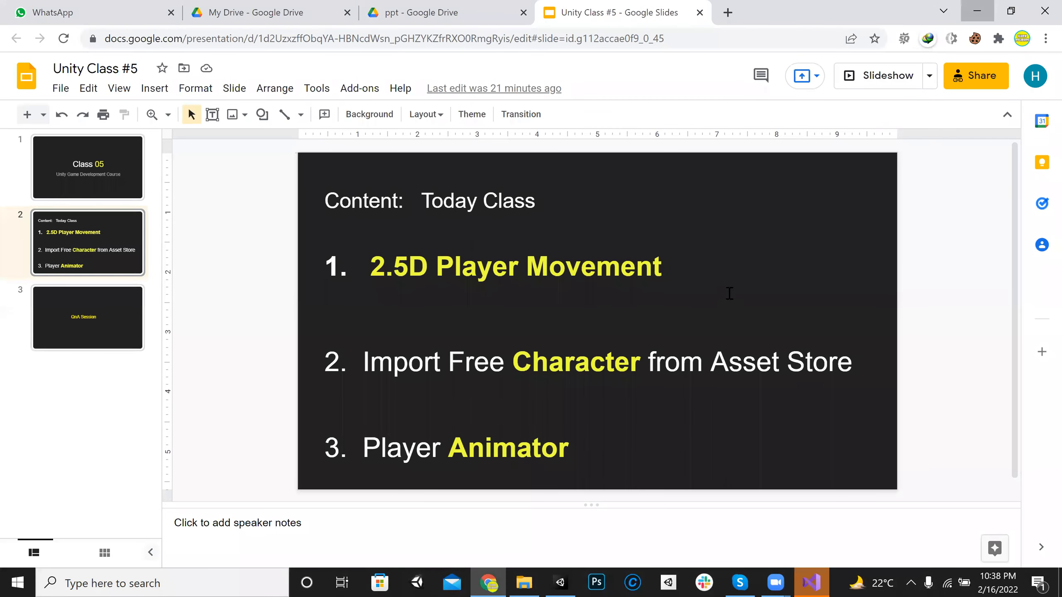
# Switch to Visual Studio, replace the Start and Update methods and their comments in the InputManager class with blank lines, and save the script.
pyautogui.hotkey('alt', 'Tab')
pyautogui.click(188, 425)
pyautogui.press('Down')
pyautogui.press('Down')
pyautogui.hotkey('shift', 'Up')
pyautogui.hotkey('shift', 'Up')
pyautogui.hotkey('shift', 'Up')
pyautogui.hotkey('shift', 'Up')
pyautogui.hotkey('shift', 'Up')
pyautogui.hotkey('shift', 'Up')
pyautogui.hotkey('shift', 'Up')
pyautogui.hotkey('shift', 'Up')
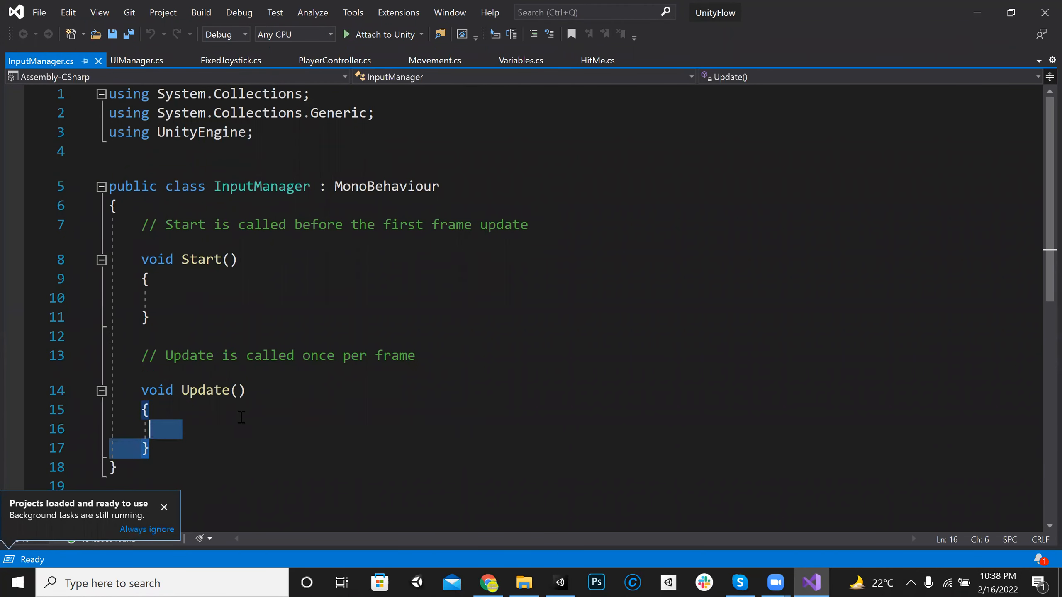
pyautogui.hotkey('shift', 'Up')
pyautogui.hotkey('shift', 'Up')
pyautogui.hotkey('shift', 'Left')
pyautogui.hotkey('shift', 'Left')
pyautogui.hotkey('shift', 'Left')
pyautogui.hotkey('shift', 'Left')
pyautogui.hotkey('shift', 'Left')
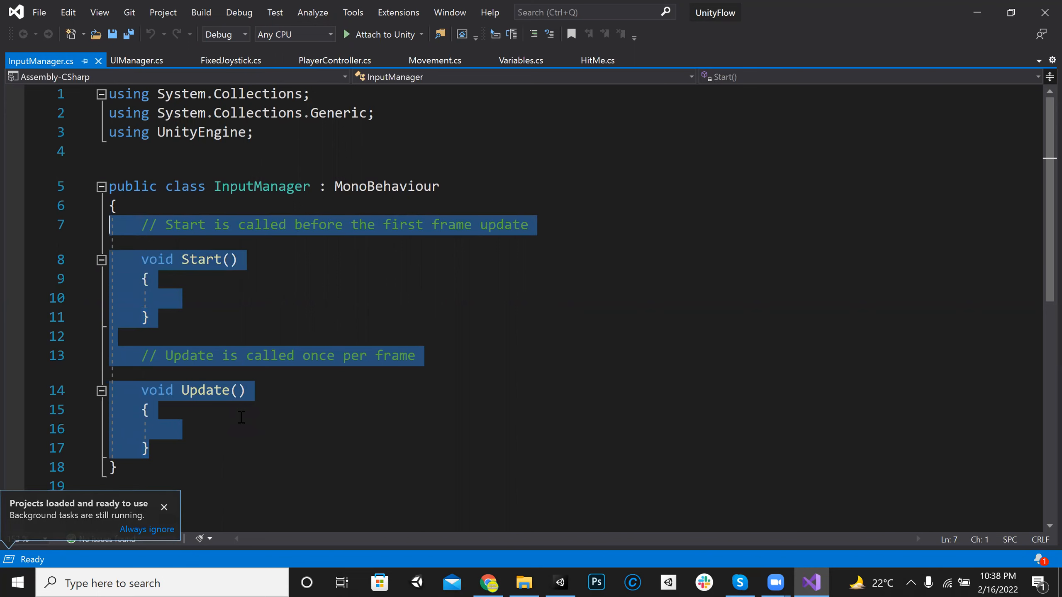
pyautogui.press('Delete')
pyautogui.press('Return')
pyautogui.press('Return')
pyautogui.press('Return')
pyautogui.press('Up')
pyautogui.press('Up')
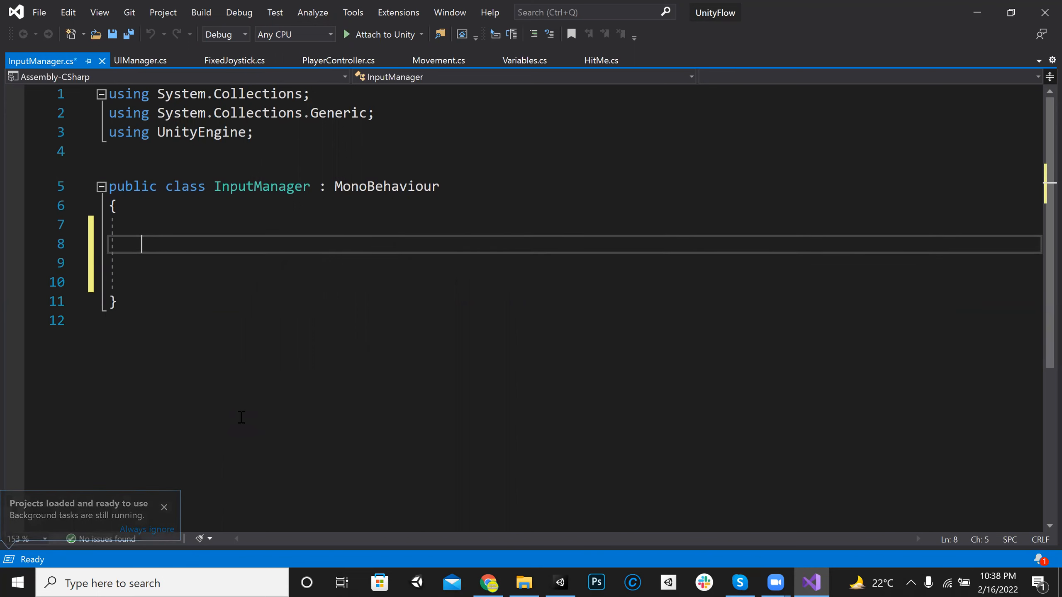
pyautogui.hotkey('ctrl', 's')
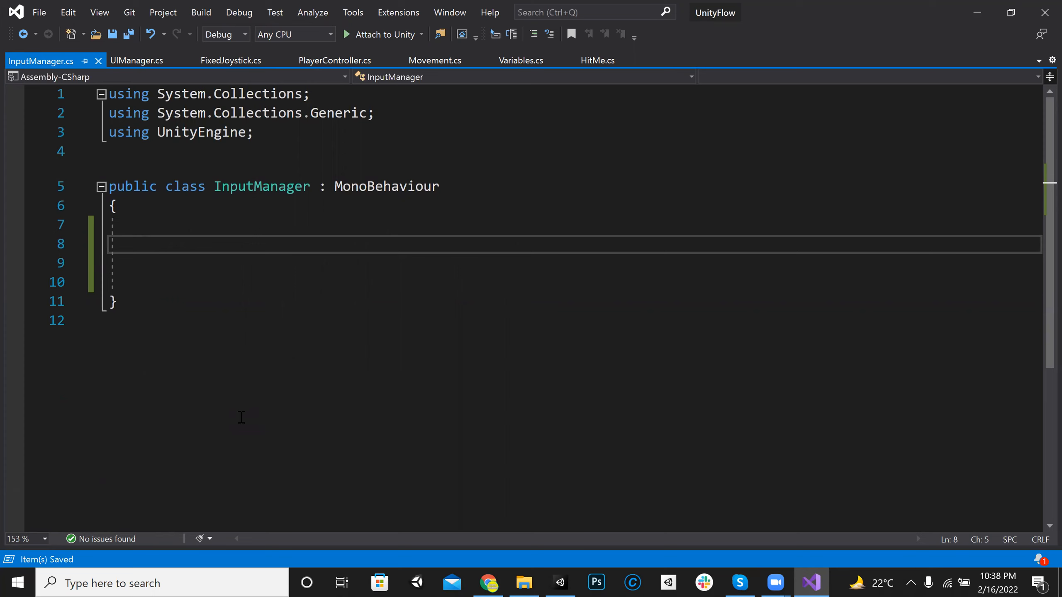
pyautogui.press('Up')
pyautogui.press('Up')
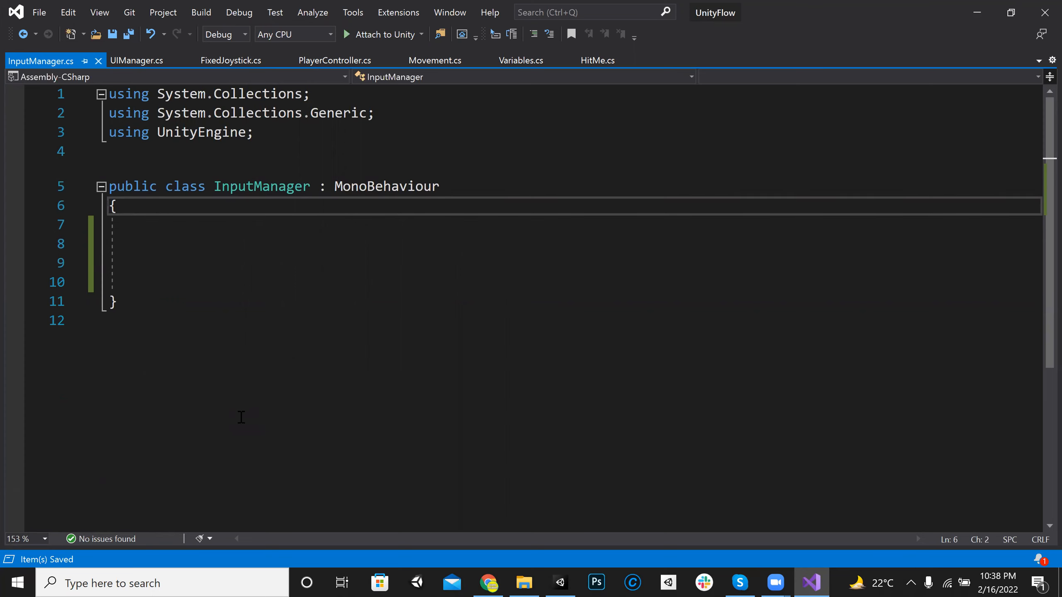